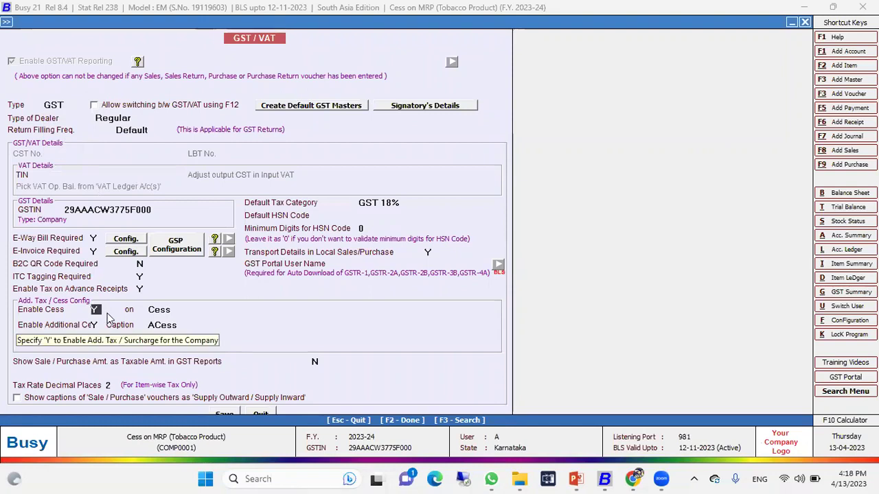
# Review the Cess and Additional Cess settings in the GST/VAT configuration and leave the Features / Options screen
pyautogui.press('Return')
pyautogui.press('Return')
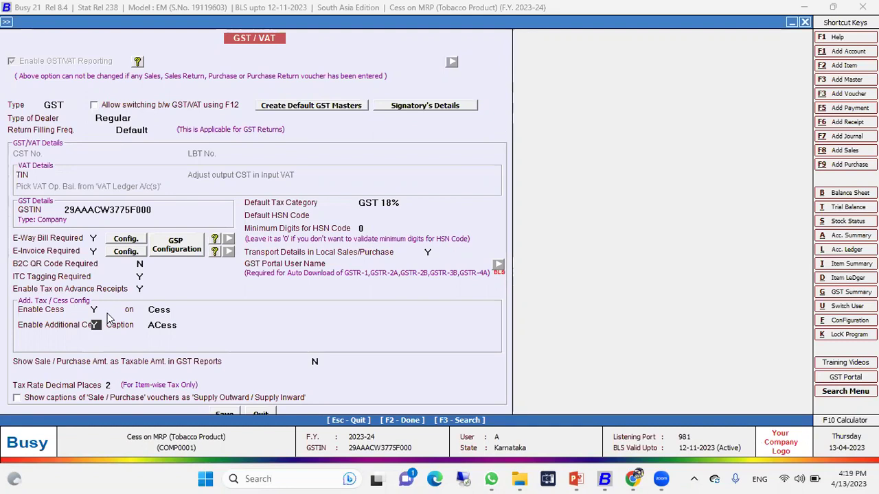
pyautogui.press('Escape')
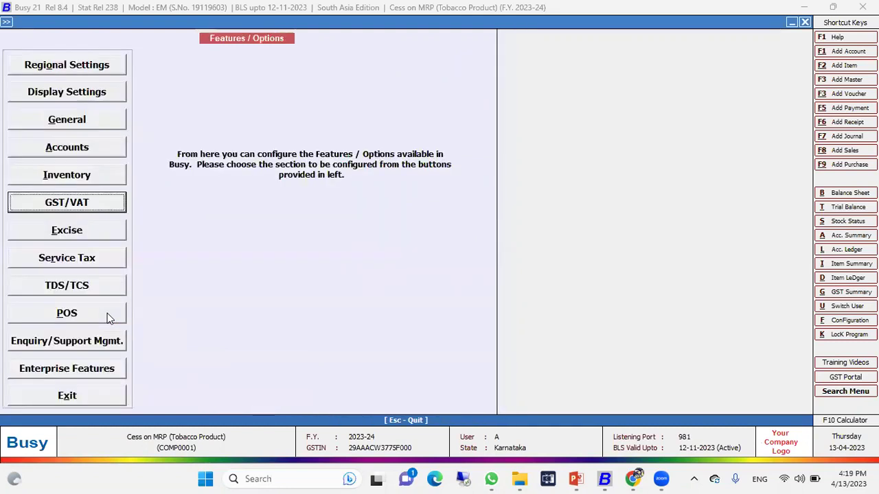
pyautogui.press('Escape')
# Open the 28%+32% tax category master for modification
pyautogui.press('Up')
pyautogui.press('Return')
pyautogui.press('Down')
pyautogui.press('Down')
pyautogui.press('Down')
pyautogui.press('Down')
pyautogui.press('Down')
pyautogui.press('Down')
pyautogui.press('Down')
pyautogui.press('Down')
pyautogui.press('Down')
pyautogui.press('Down')
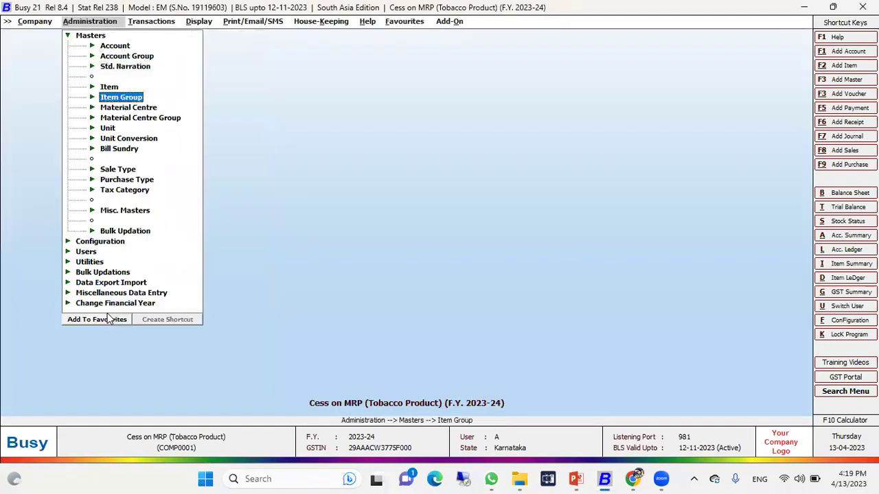
pyautogui.press('Down')
pyautogui.press('Down')
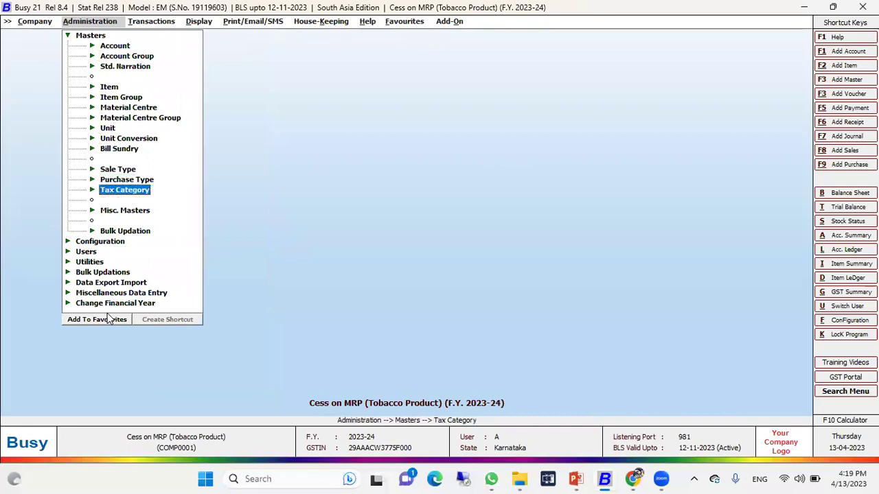
pyautogui.press('Return')
pyautogui.press('Down')
pyautogui.press('Return')
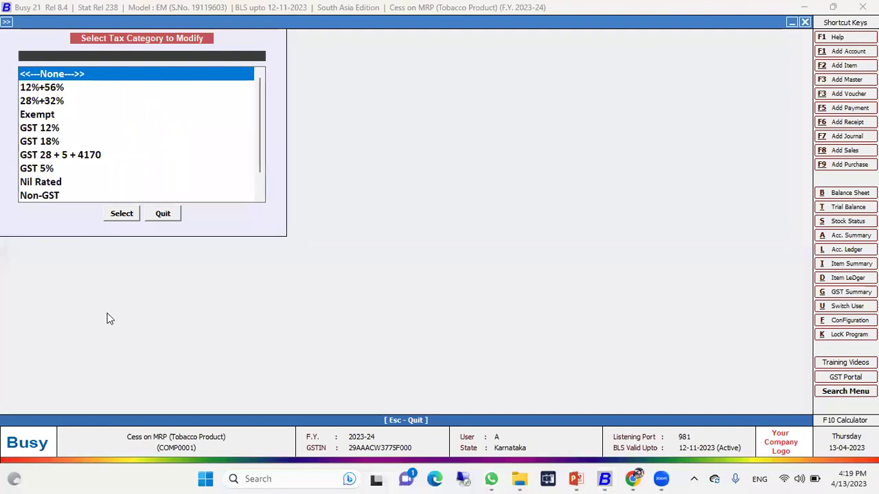
pyautogui.press('Down')
pyautogui.press('Down')
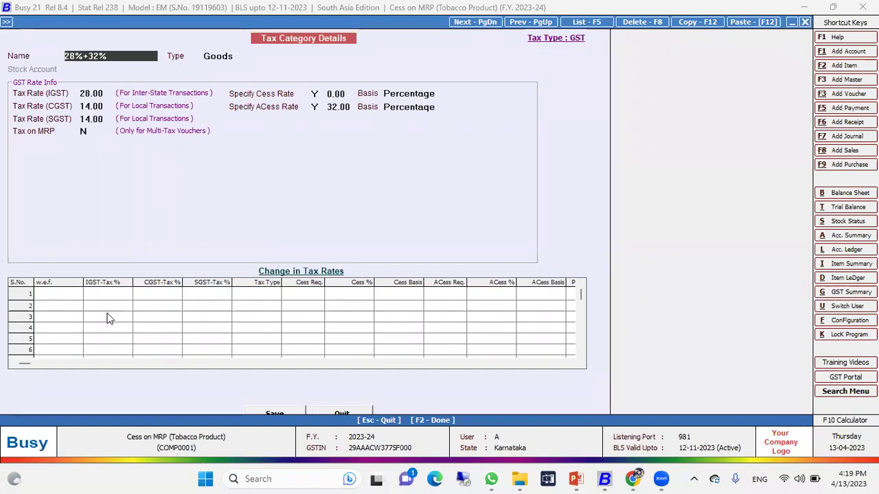
# Check the IGST, CGST, SGST, Cess and ACess rates of the 28%+32% tax category
pyautogui.click(90, 96)
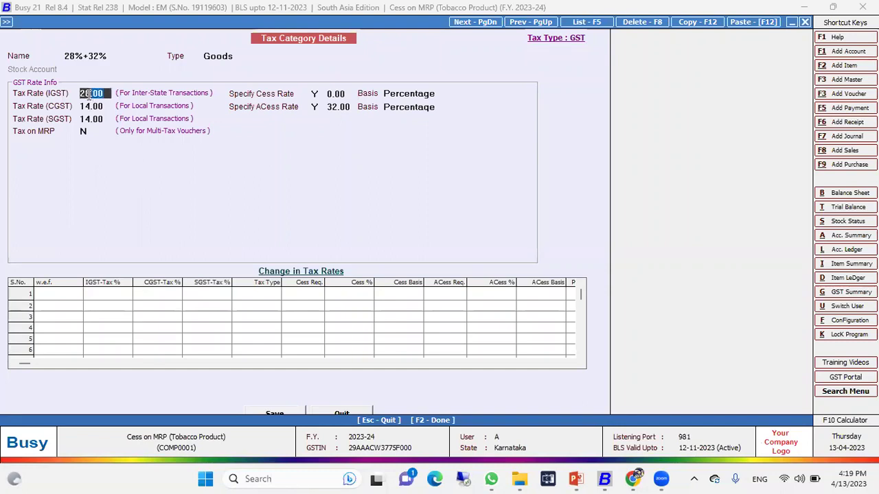
pyautogui.click(90, 106)
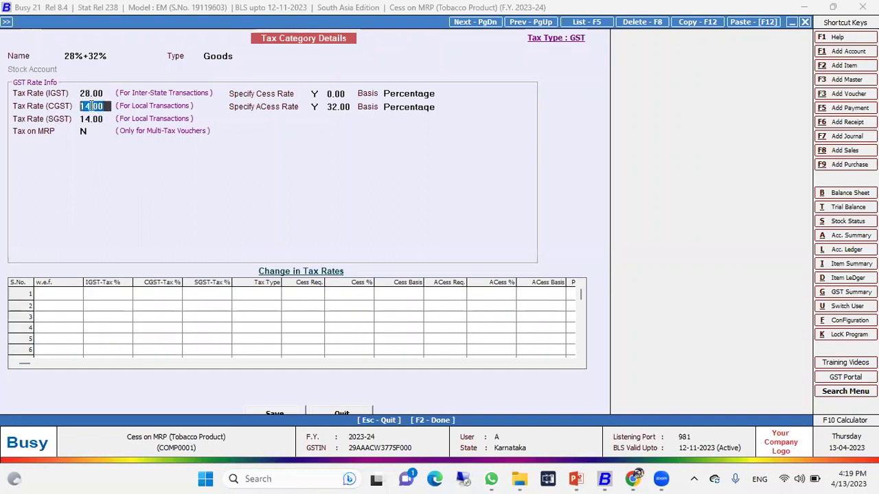
pyautogui.click(105, 119)
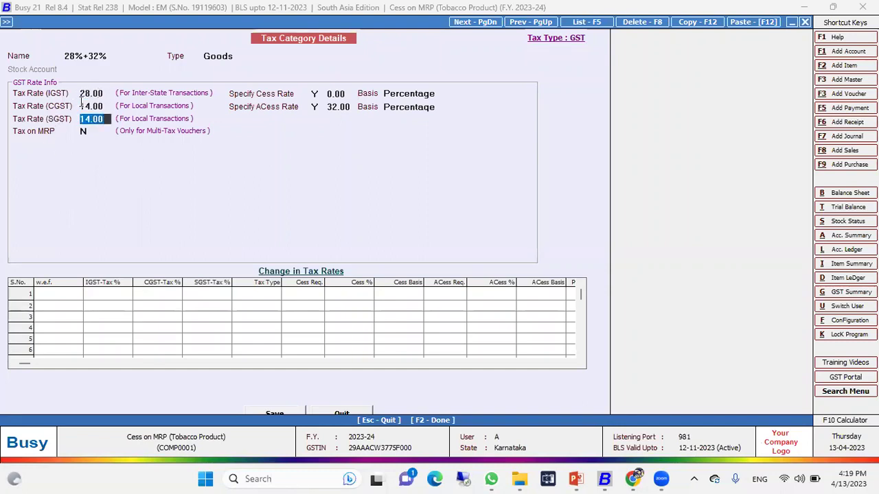
pyautogui.click(104, 94)
pyautogui.click(347, 94)
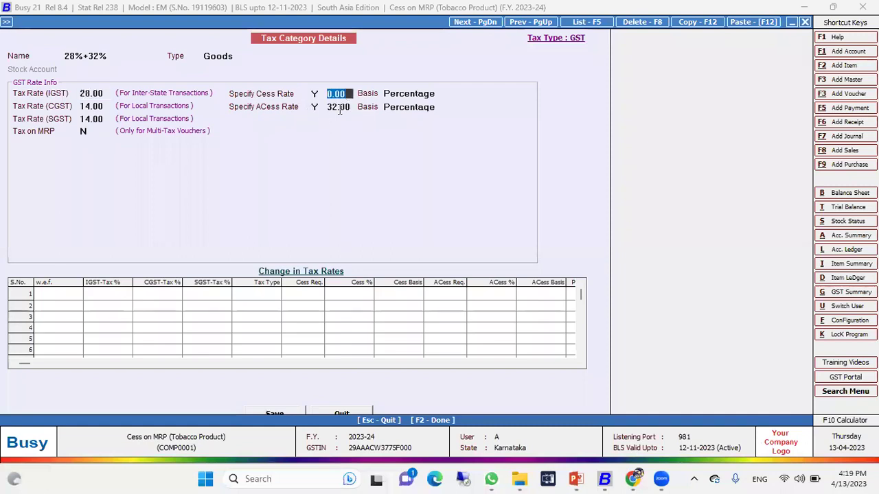
pyautogui.click(328, 108)
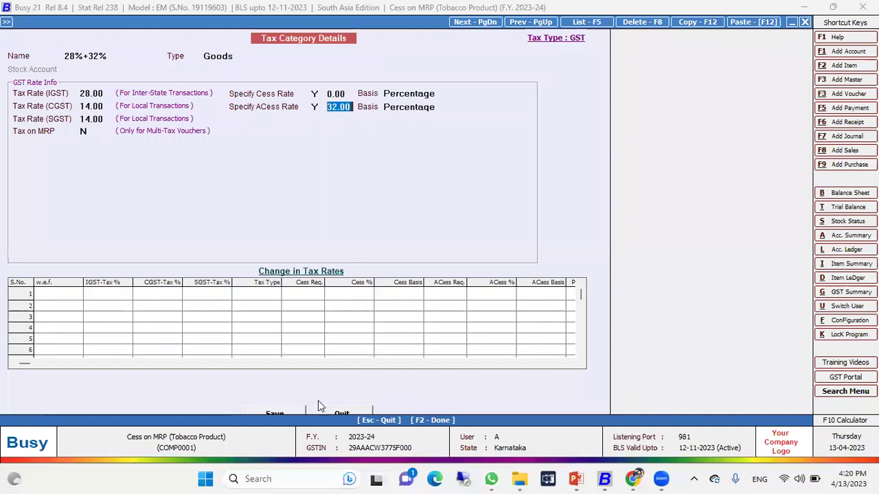
# Save the 28%+32% tax category and leave the tax category screen
pyautogui.click(282, 412)
pyautogui.click(469, 264)
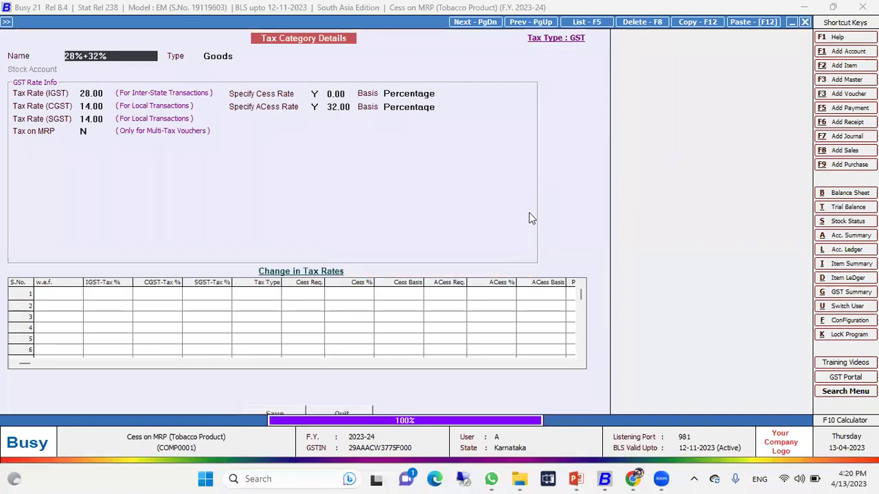
pyautogui.press('Escape')
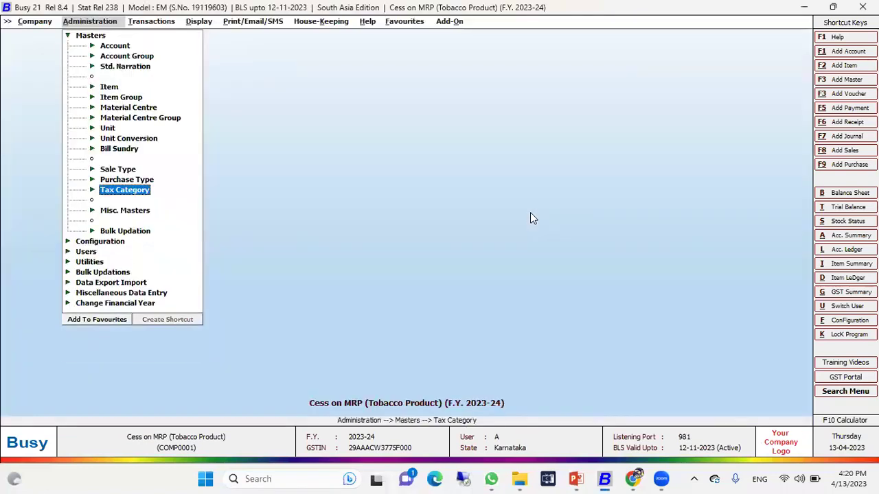
# Open the Vimal Pan Masala item master for modification
pyautogui.press('Up')
pyautogui.press('Up')
pyautogui.press('Up')
pyautogui.press('Up')
pyautogui.press('Up')
pyautogui.press('Up')
pyautogui.press('Up')
pyautogui.press('Up')
pyautogui.press('Up')
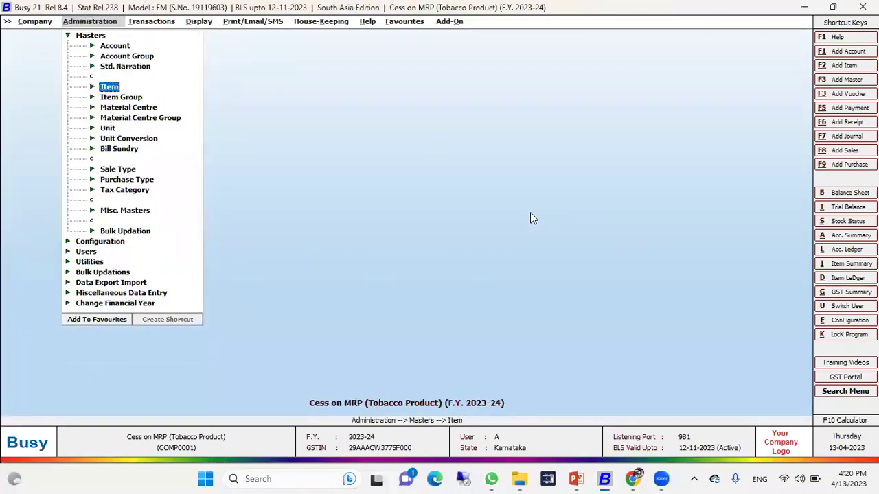
pyautogui.press('Return')
pyautogui.press('Down')
pyautogui.press('Return')
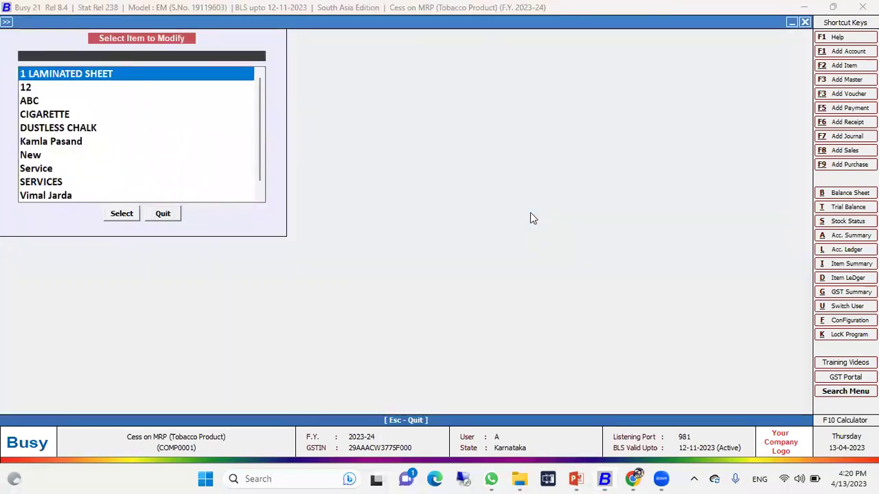
pyautogui.write('vimal')
pyautogui.press('Down')
pyautogui.press('Return')
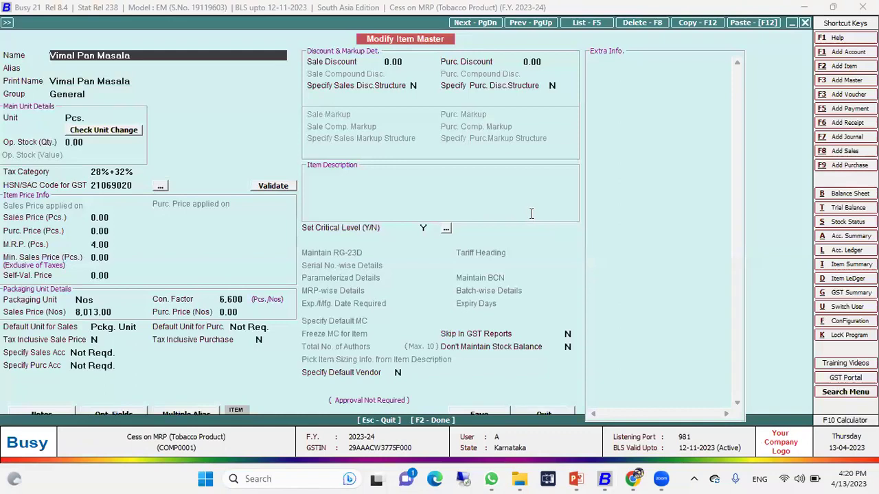
# Review the main unit, packaging unit and conversion factor of the Vimal Pan Masala item
pyautogui.press('Return')
pyautogui.press('Return')
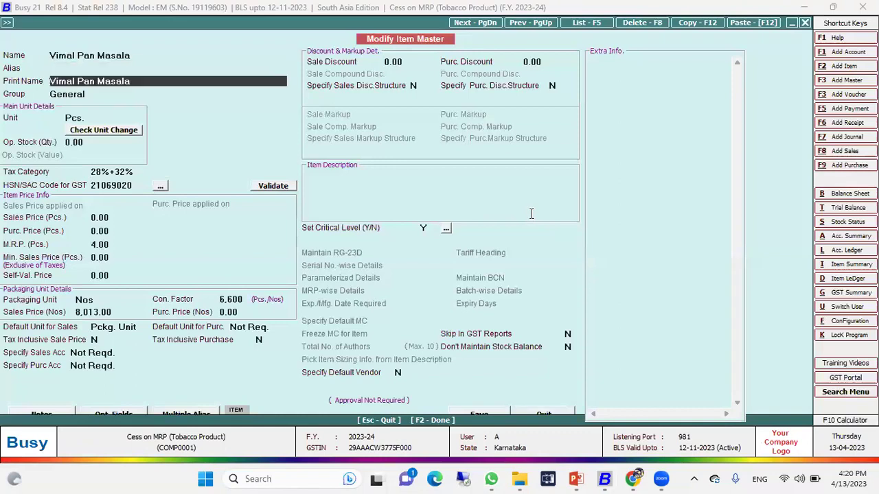
pyautogui.press('Return')
pyautogui.press('Return')
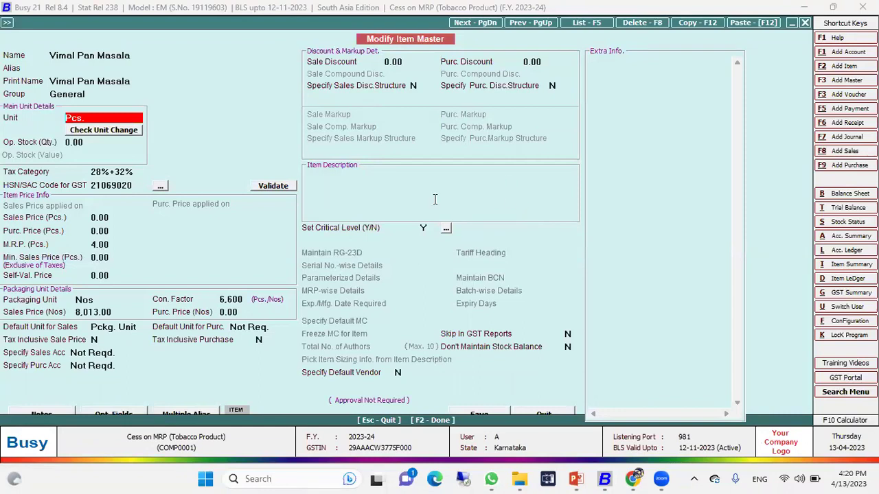
pyautogui.click(107, 300)
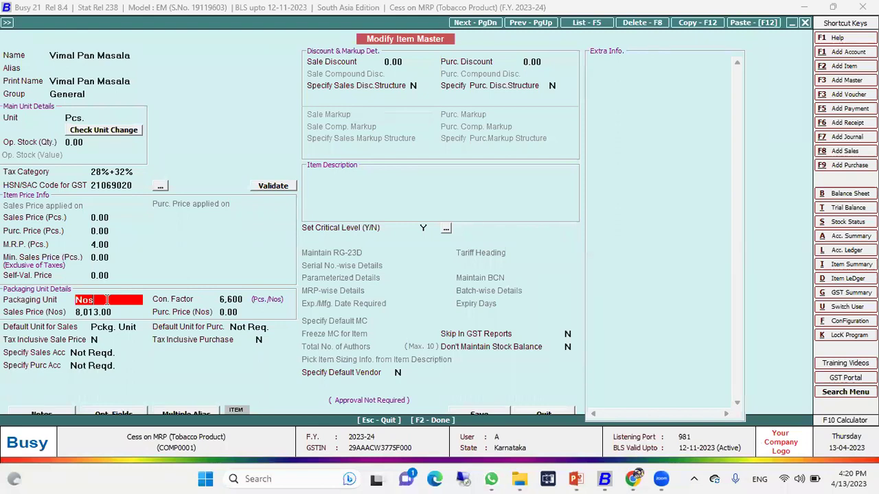
pyautogui.click(84, 118)
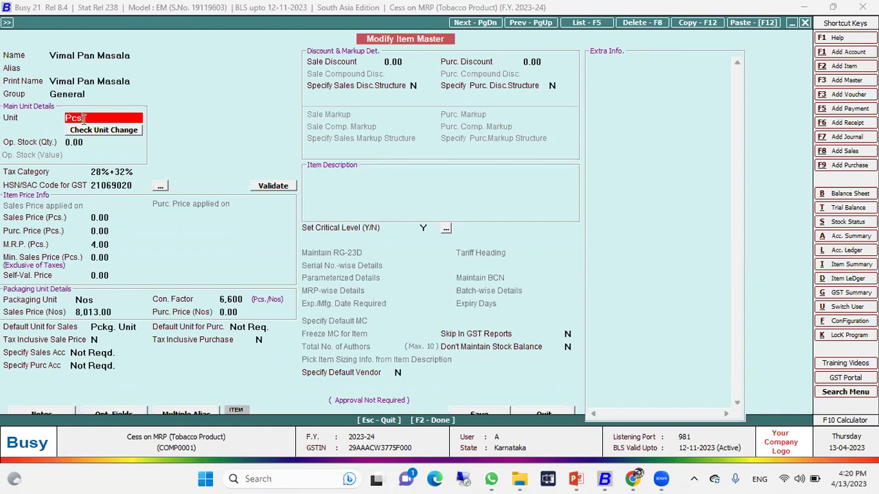
pyautogui.click(93, 118)
pyautogui.click(101, 300)
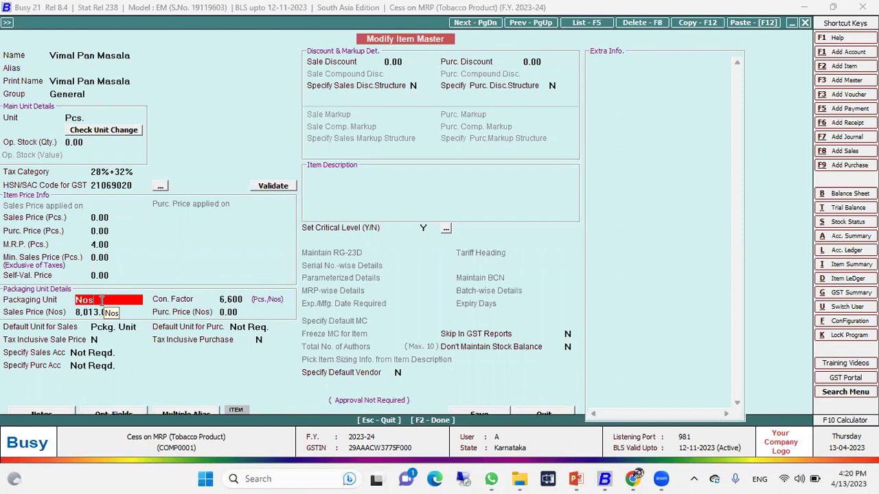
pyautogui.press('Return')
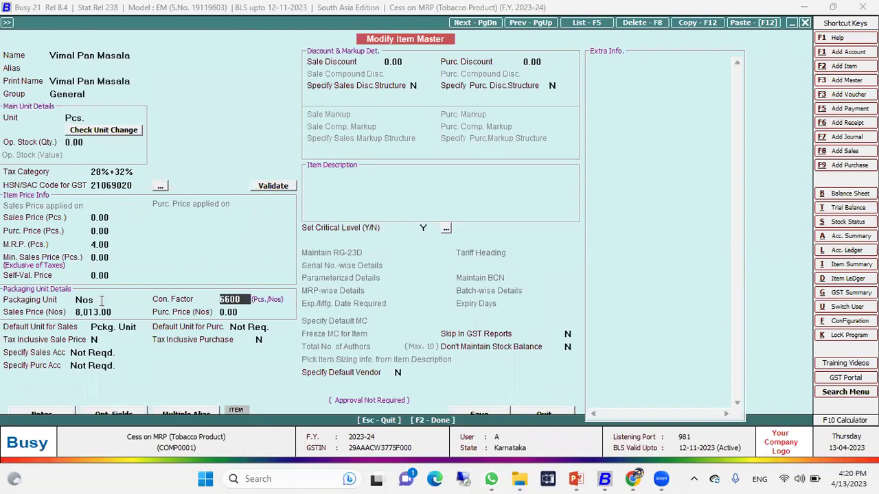
# Check Vimal Pan Masala's MRP, tax category and HSN code, and quit the item without saving
pyautogui.click(103, 245)
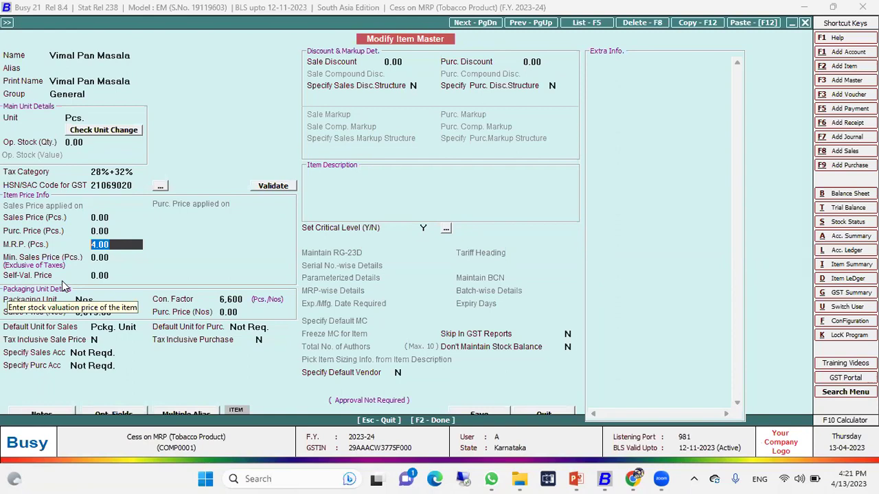
pyautogui.click(137, 171)
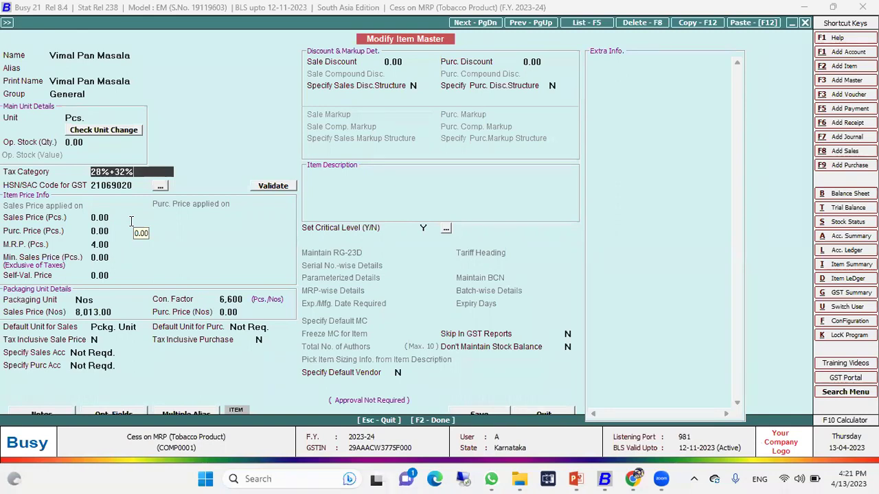
pyautogui.press('Return')
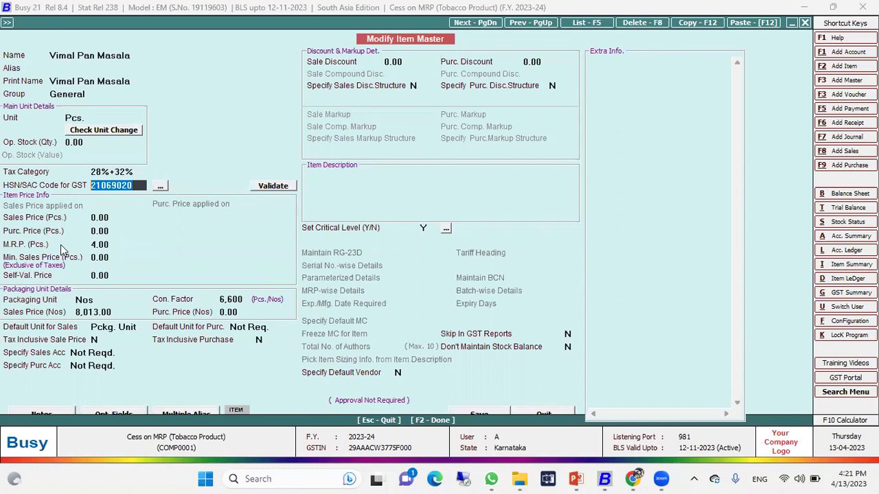
pyautogui.click(532, 414)
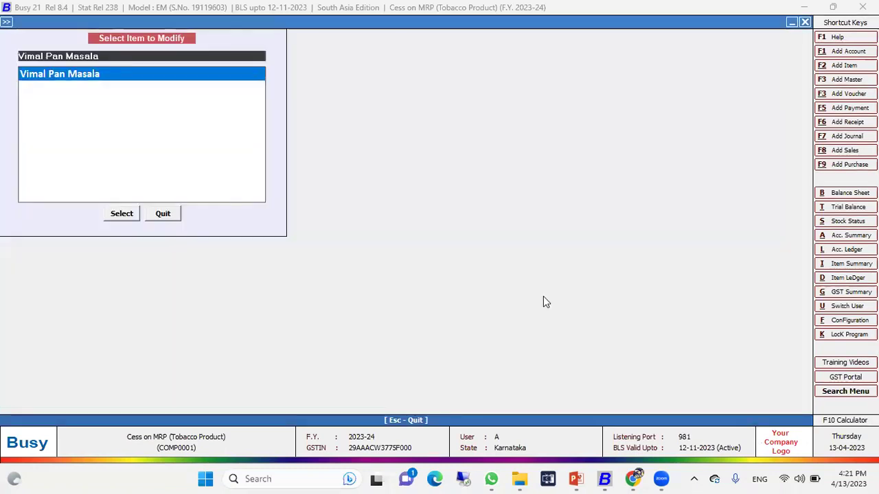
# Open the Kamla Pasand item master and check the name and ACess rate of its assigned tax category
pyautogui.write('kam')
pyautogui.press('Return')
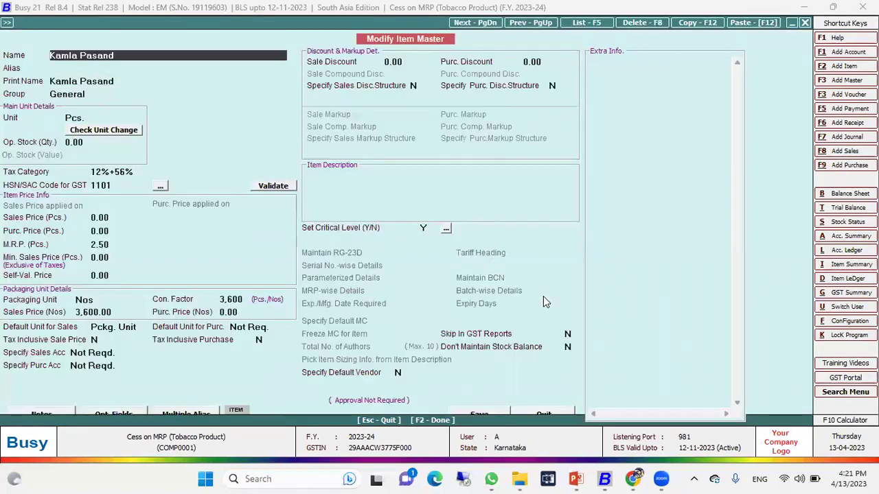
pyautogui.click(141, 172)
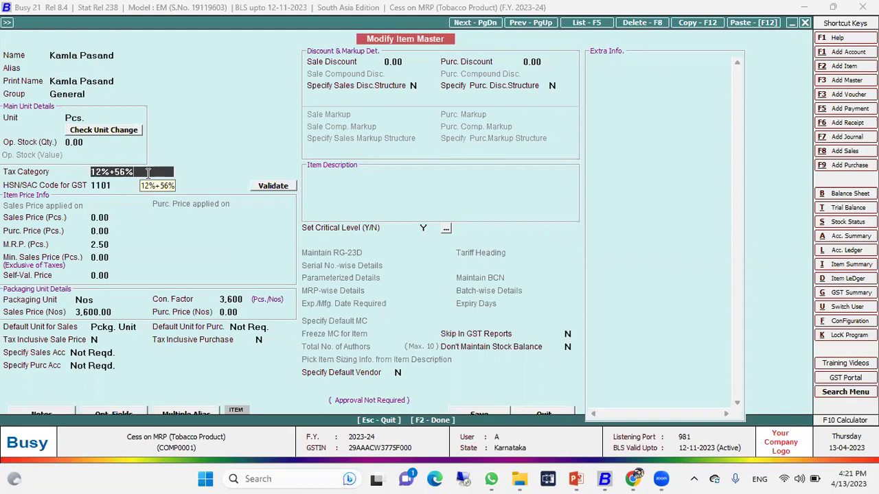
pyautogui.press('Return')
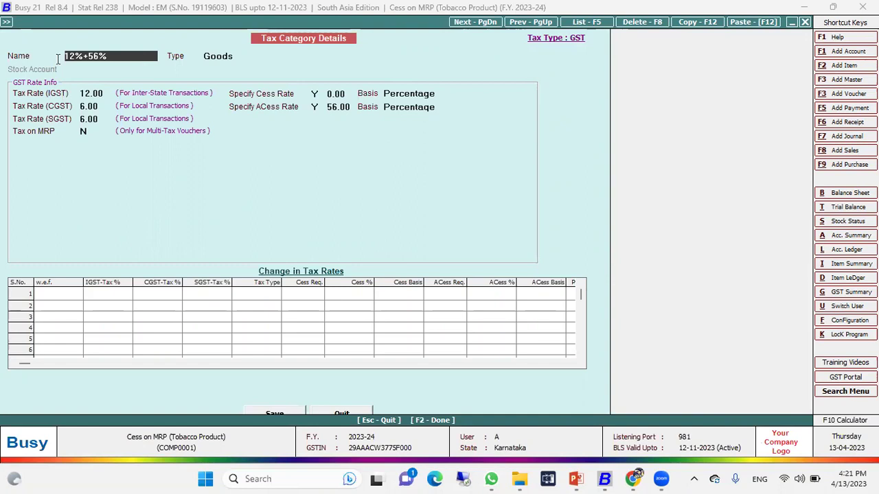
pyautogui.moveTo(66, 56); pyautogui.dragTo(109, 56)
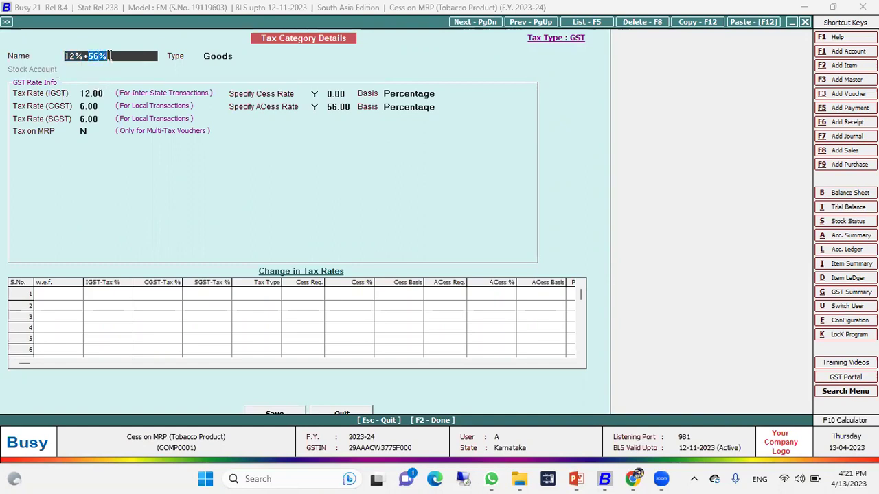
pyautogui.click(330, 108)
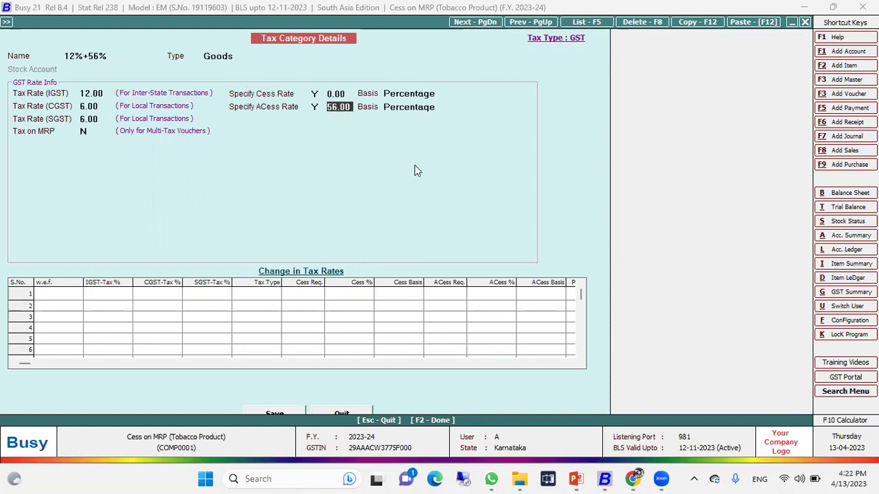
pyautogui.press('F2')
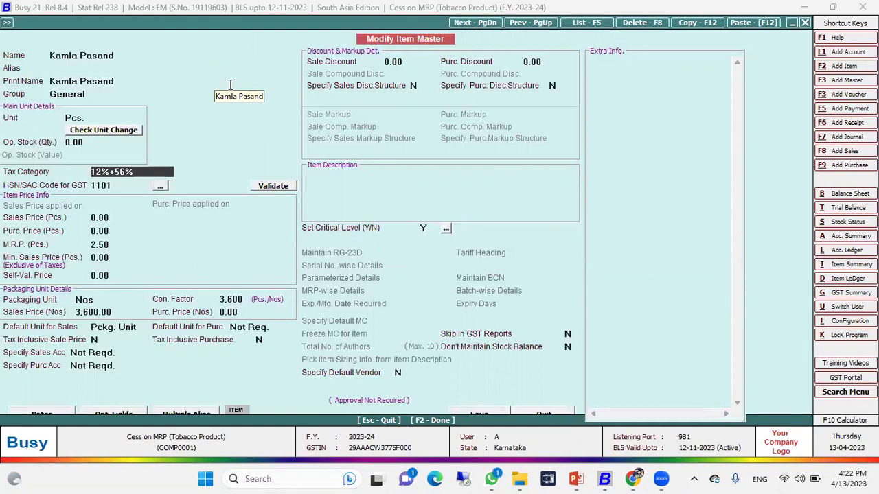
# Review Kamla Pasand's MRP and packaging unit details, and quit the item without saving
pyautogui.click(103, 245)
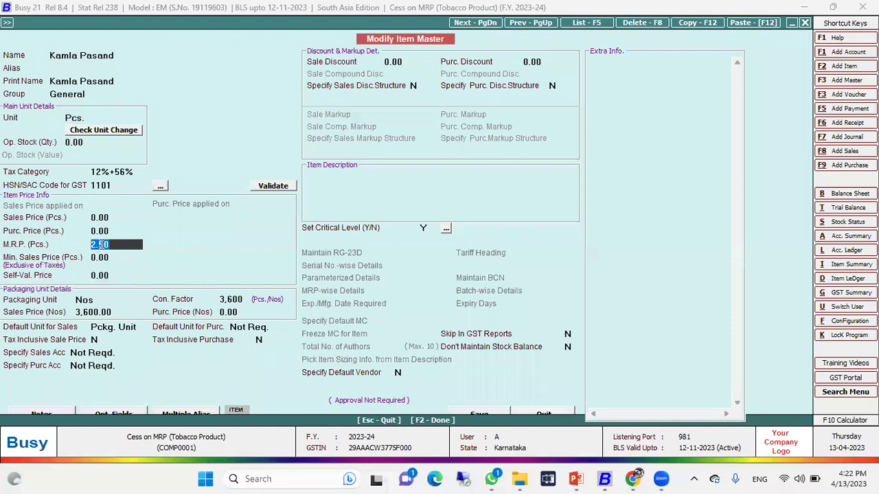
pyautogui.click(96, 302)
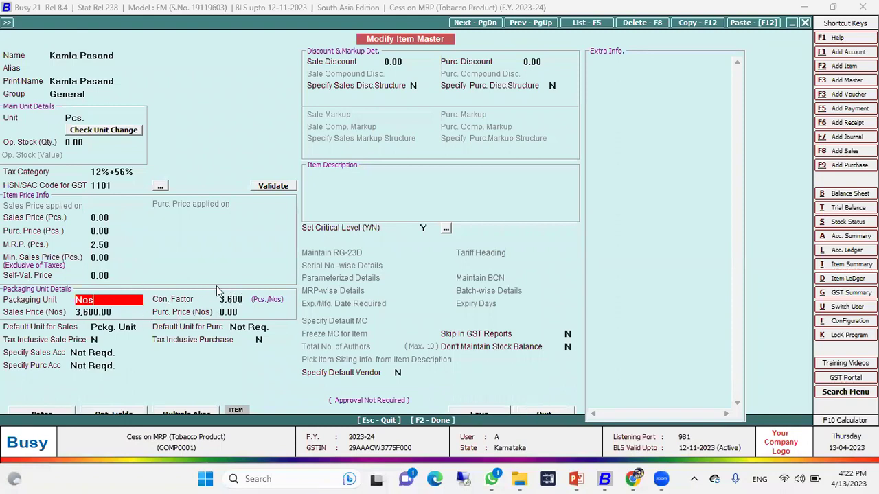
pyautogui.click(537, 412)
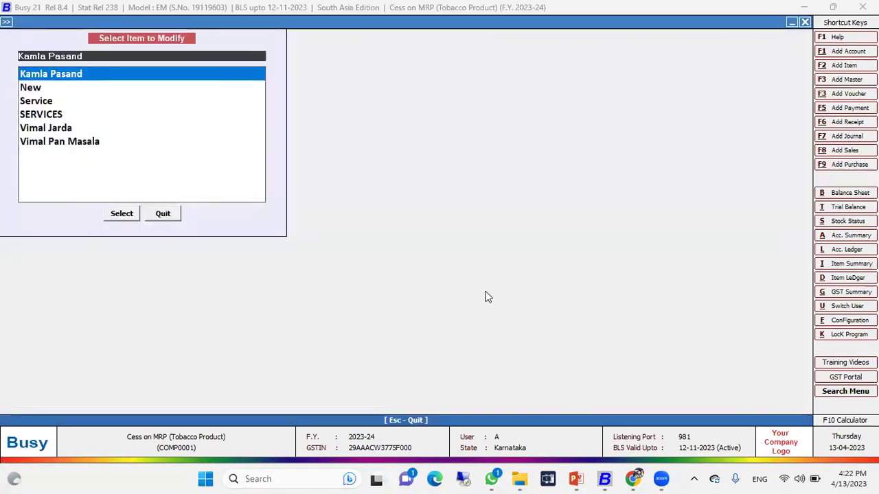
# Leave the item masters and open the Additional Cess on GST bill sundry master for modification
pyautogui.press('Escape')
pyautogui.press('Escape')
pyautogui.press('Down')
pyautogui.press('Down')
pyautogui.press('Down')
pyautogui.press('Down')
pyautogui.press('Down')
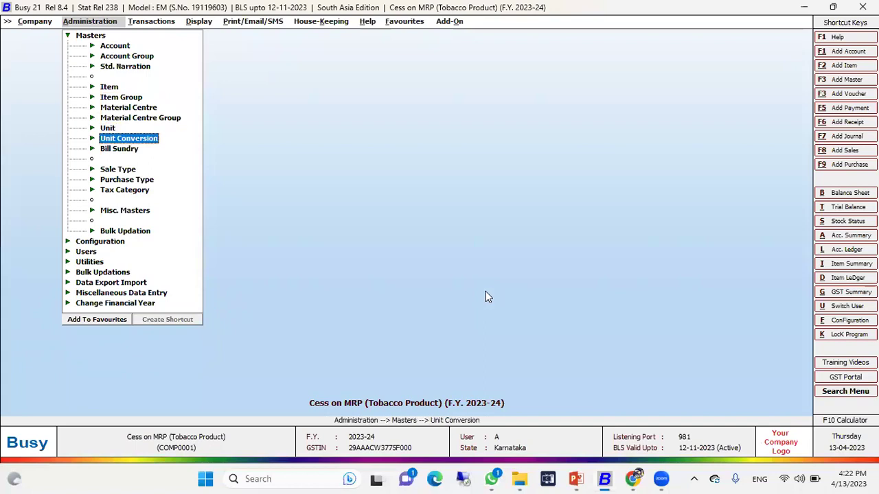
pyautogui.press('Down')
pyautogui.press('Return')
pyautogui.press('Down')
pyautogui.press('Down')
pyautogui.press('Return')
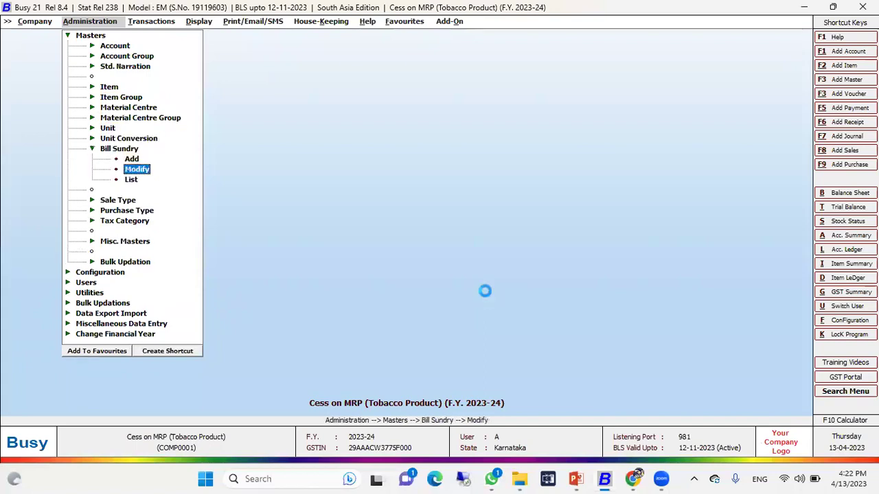
pyautogui.press('Down')
pyautogui.press('Down')
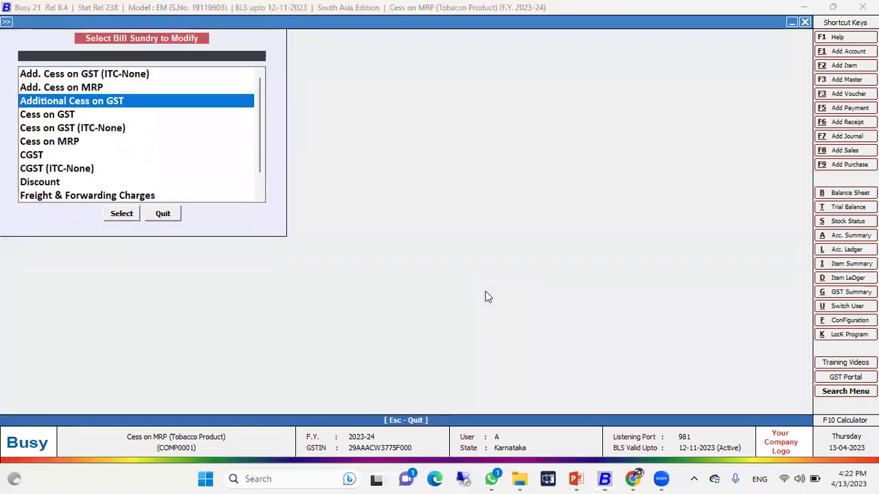
pyautogui.press('Return')
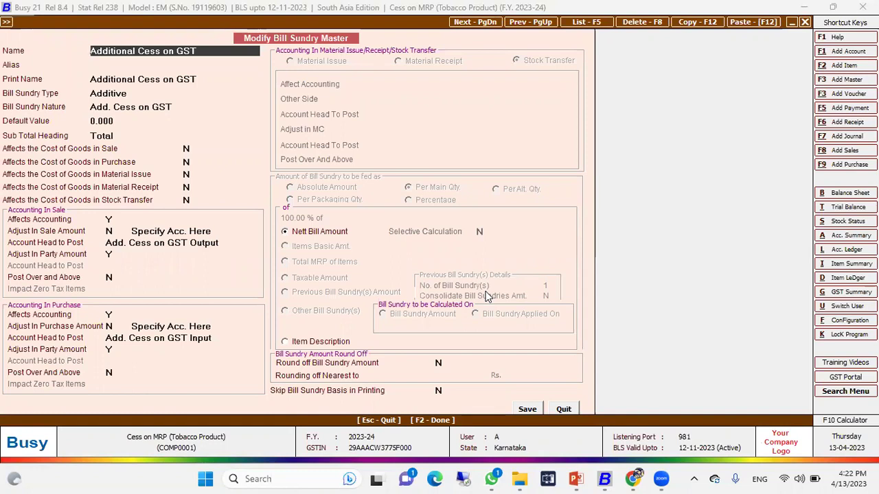
# Review the bill sundry's nature, cost-of-goods effects and sale accounting settings
pyautogui.press('Return')
pyautogui.press('Return')
pyautogui.press('Return')
pyautogui.press('Return')
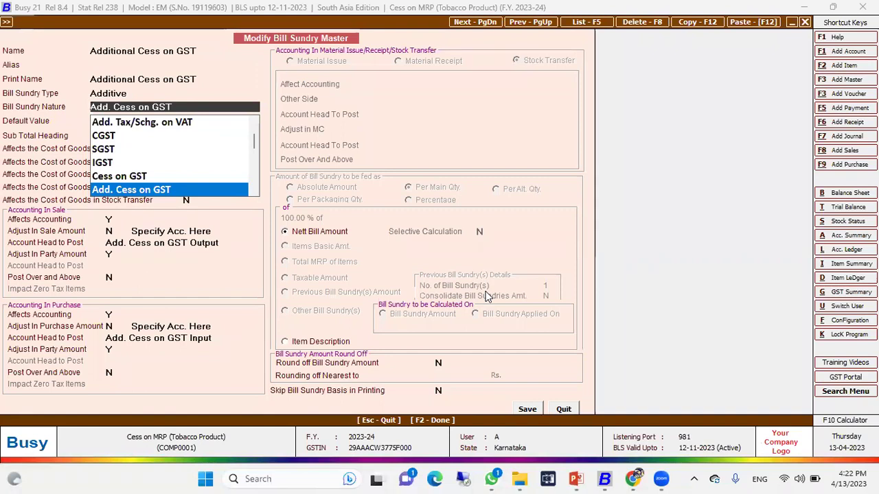
pyautogui.press('Return')
pyautogui.press('Return')
pyautogui.press('Return')
pyautogui.press('Return')
pyautogui.press('Return')
pyautogui.press('Return')
pyautogui.press('Return')
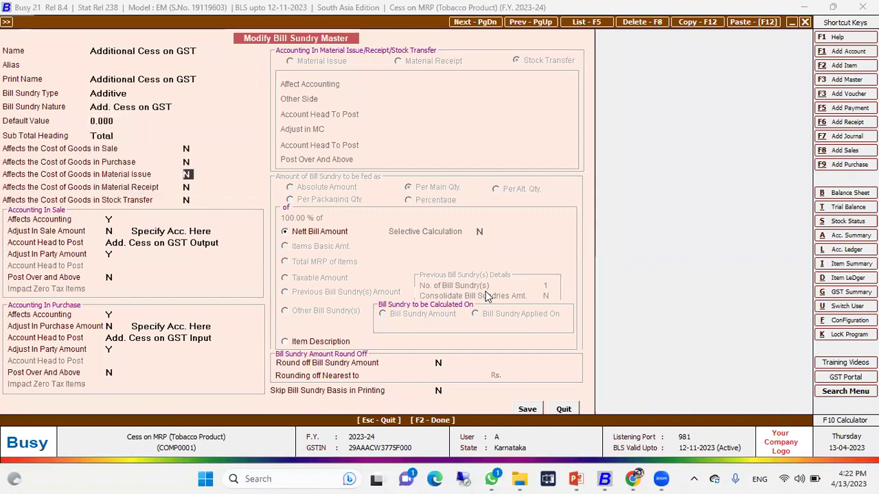
pyautogui.press('Return')
pyautogui.press('Return')
pyautogui.press('Return')
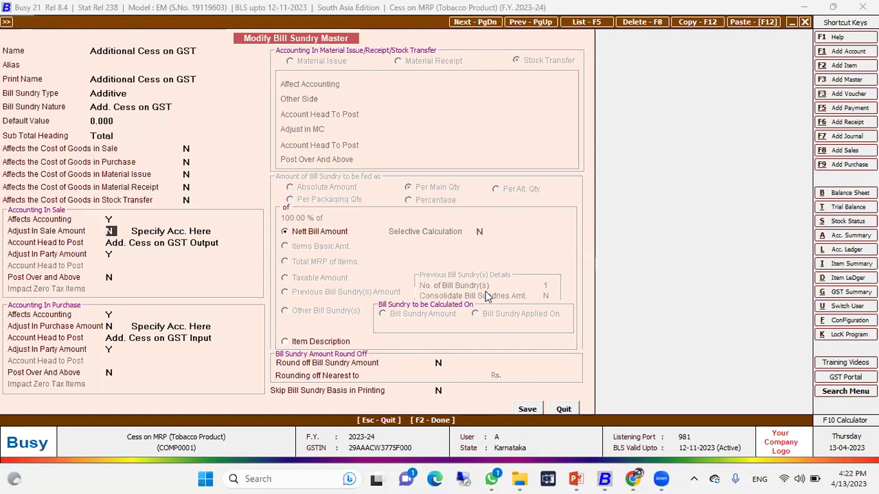
# Check the name, group and tax type of the sale-side Add. Cess on GST Output account, and quit it without saving
pyautogui.press('Return')
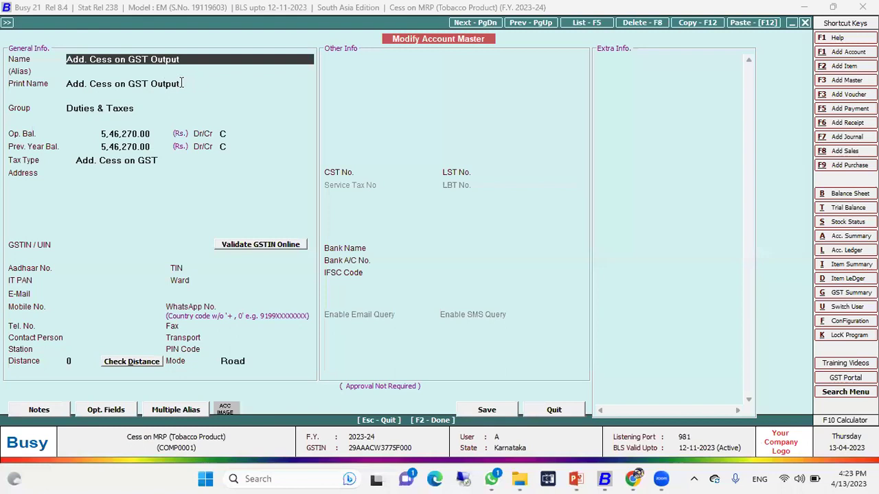
pyautogui.moveTo(199, 61); pyautogui.dragTo(44, 61)
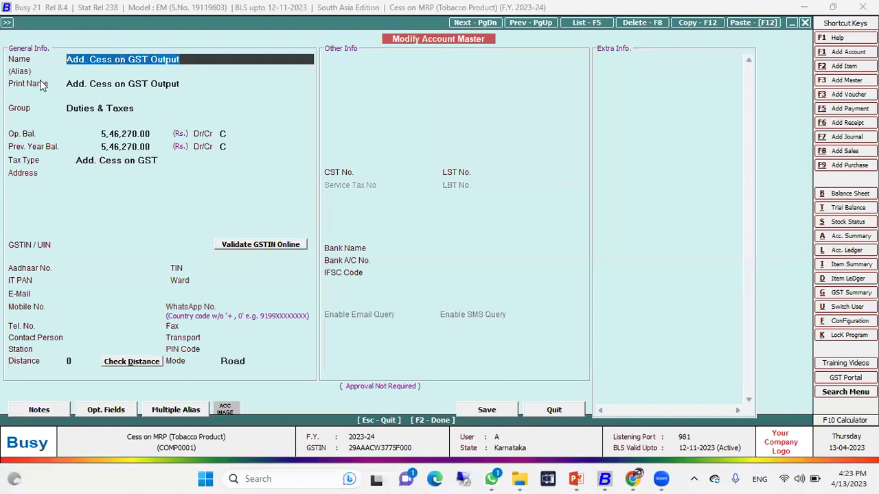
pyautogui.click(144, 107)
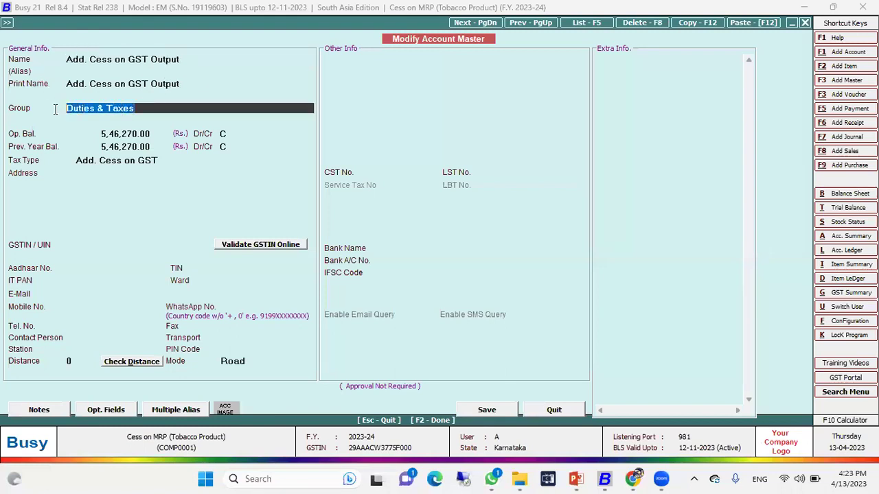
pyautogui.click(133, 158)
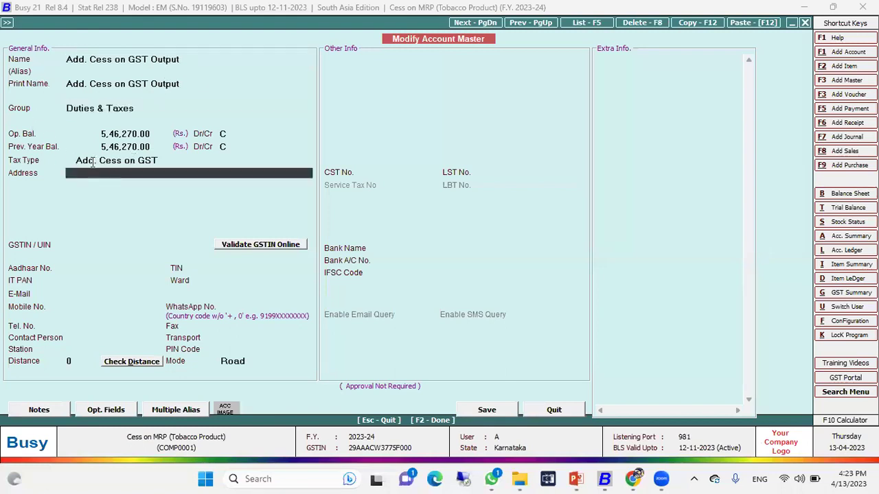
pyautogui.click(128, 160)
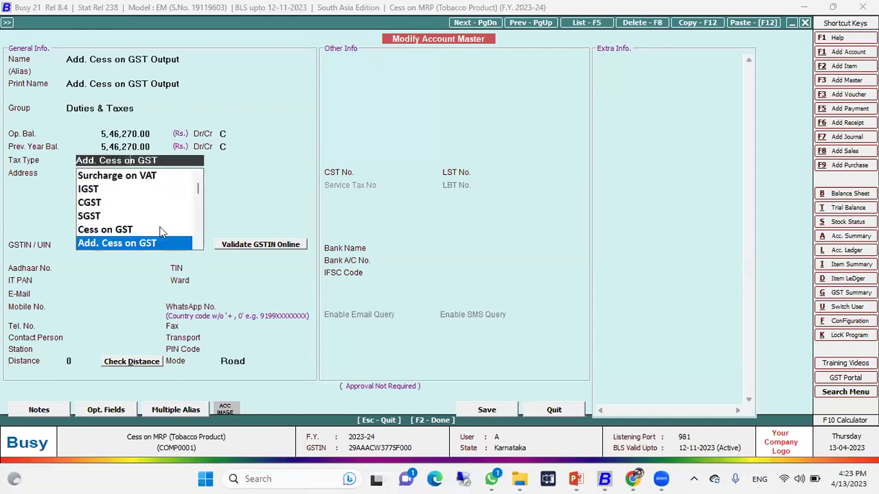
pyautogui.click(198, 246)
pyautogui.click(567, 412)
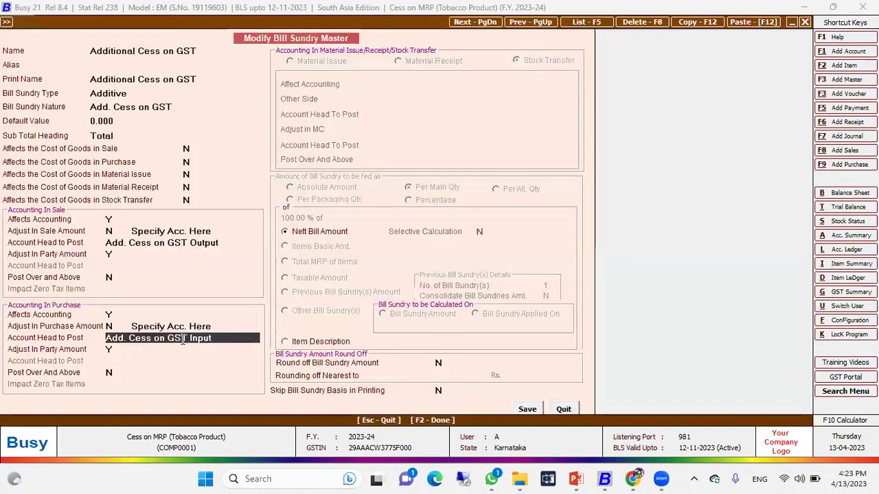
# Check the purchase-side Add. Cess on GST Input account's name, group and tax type, and quit it and the bill sundry without saving
pyautogui.press('F4')
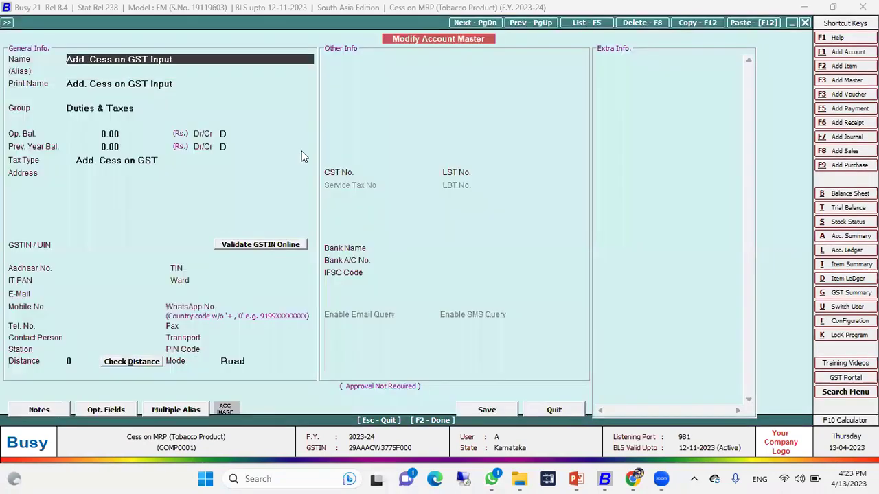
pyautogui.doubleClick(165, 59)
pyautogui.moveTo(66, 108); pyautogui.dragTo(134, 107)
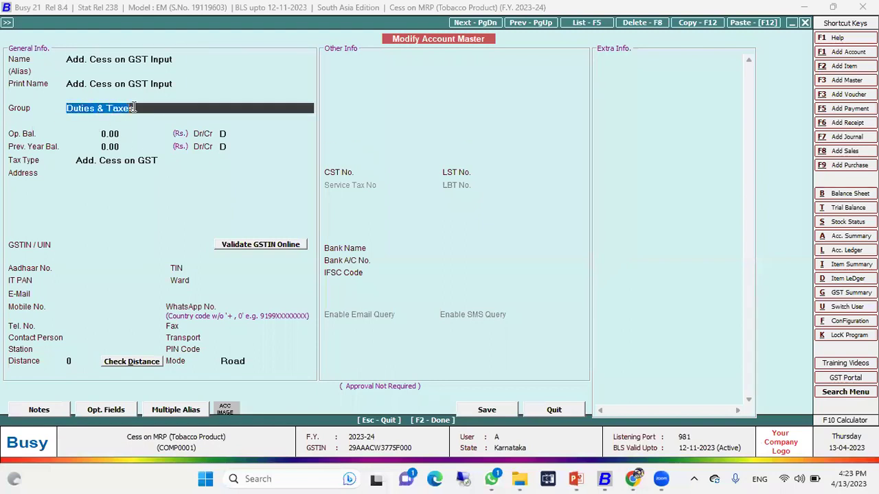
pyautogui.press('Return')
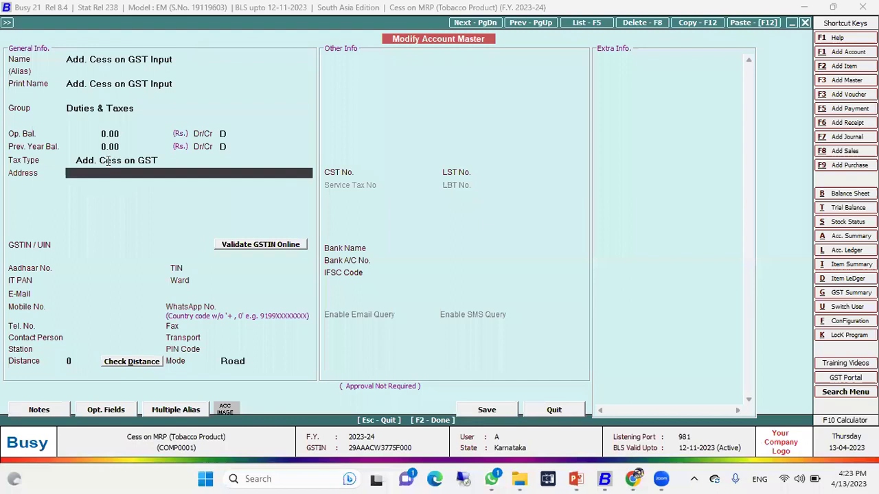
pyautogui.click(566, 412)
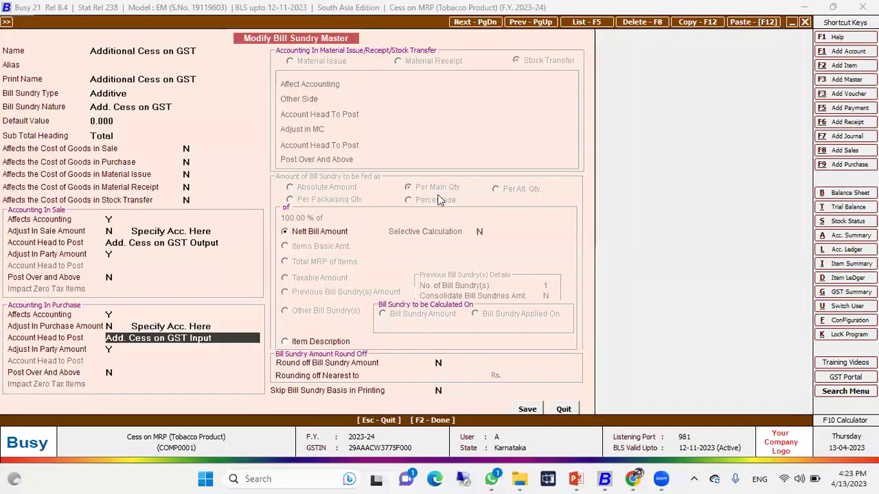
pyautogui.click(570, 409)
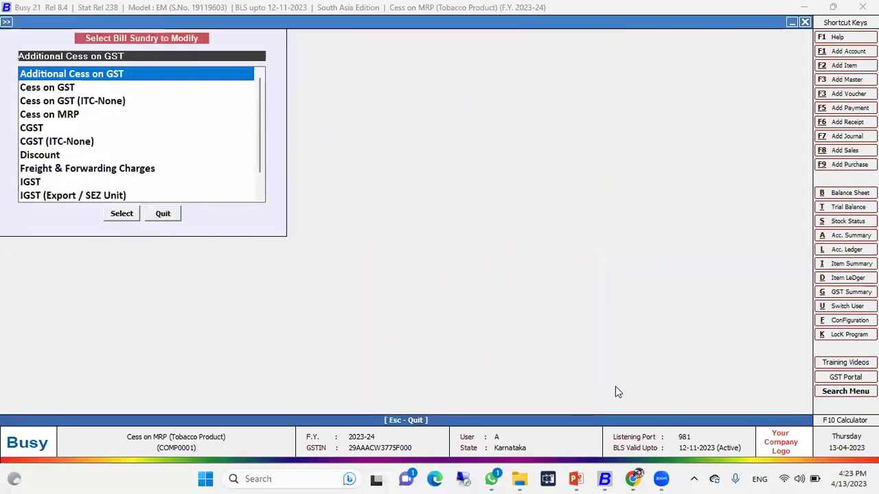
# Open the Add. Cess on MRP bill sundry, check its option to skip the basis in printing, and quit without saving
pyautogui.write('add')
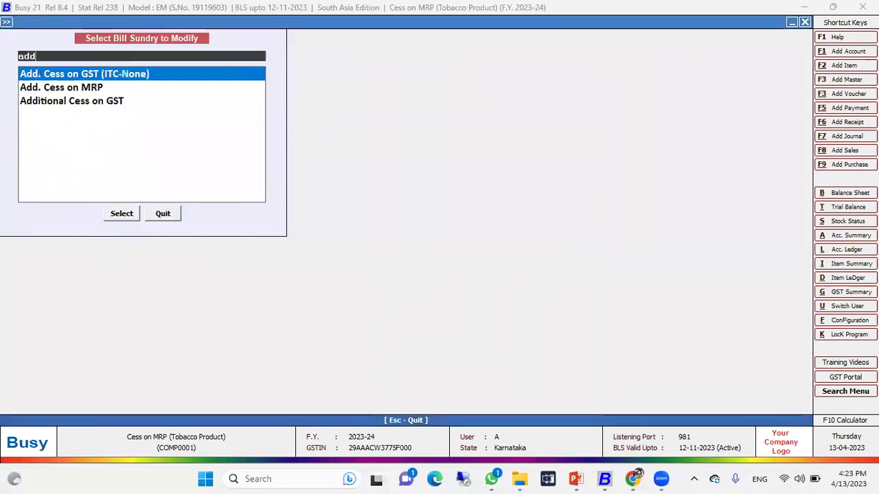
pyautogui.press('Down')
pyautogui.press('Return')
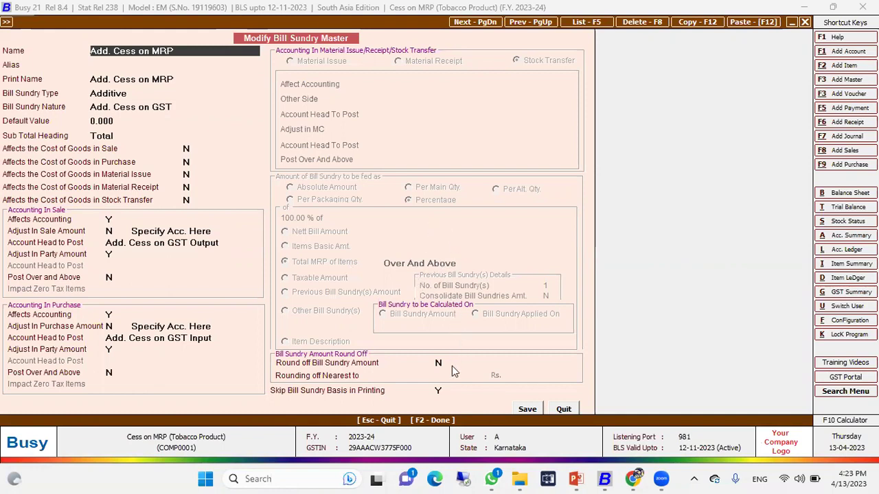
pyautogui.click(440, 391)
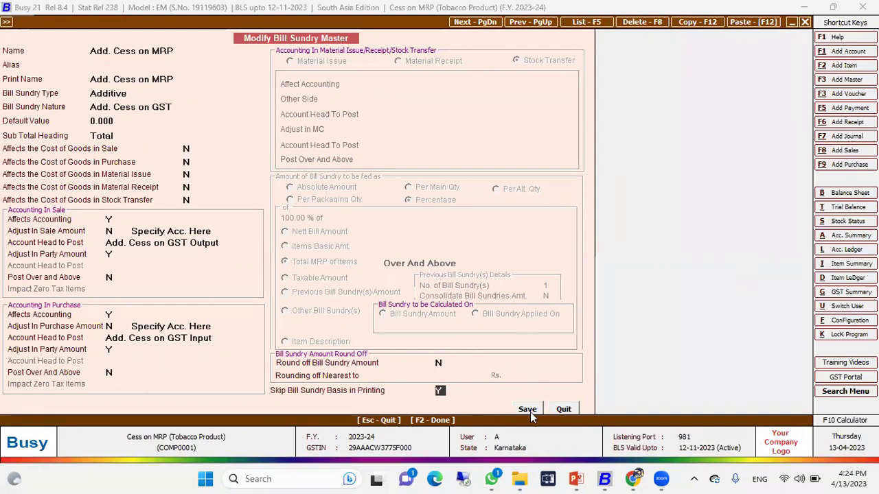
pyautogui.click(564, 409)
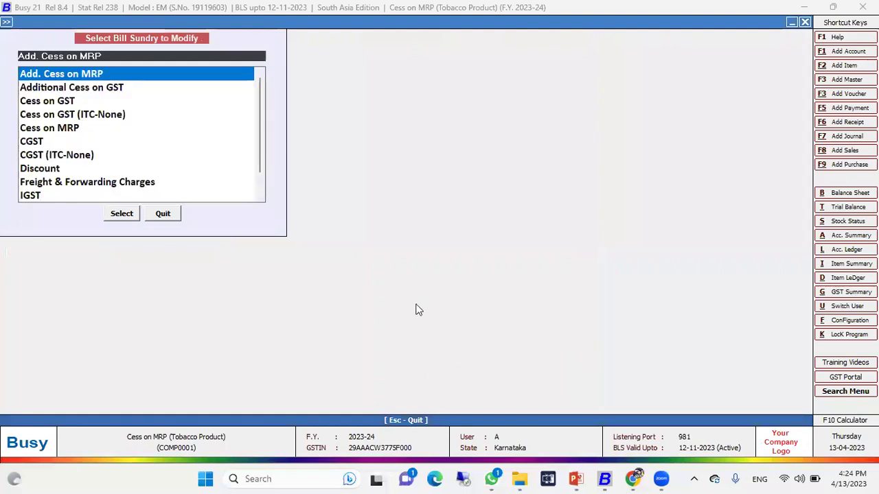
# Leave the bill sundry masters and open the I/GST-28% sale type master for modification
pyautogui.press('Escape')
pyautogui.press('Escape')
pyautogui.press('Down')
pyautogui.press('Down')
pyautogui.press('Up')
pyautogui.press('Return')
pyautogui.press('Down')
pyautogui.press('Return')
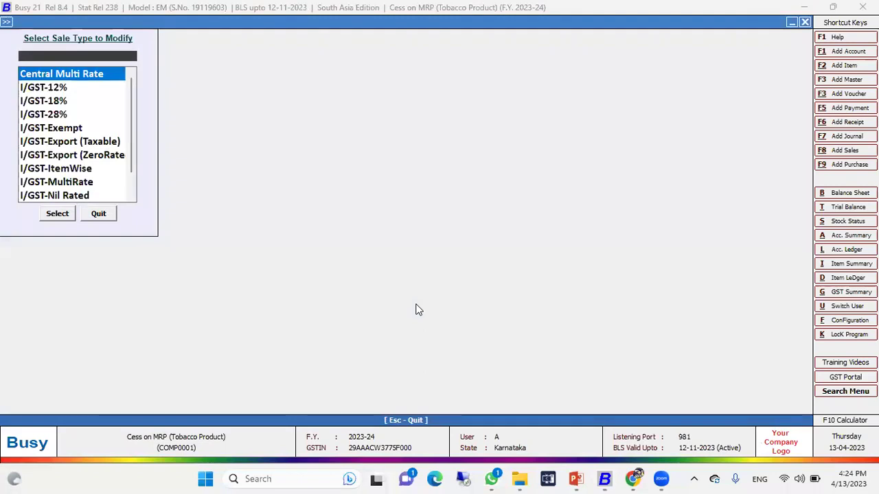
pyautogui.write('28')
pyautogui.press('Down')
pyautogui.press('Up')
pyautogui.press('Return')
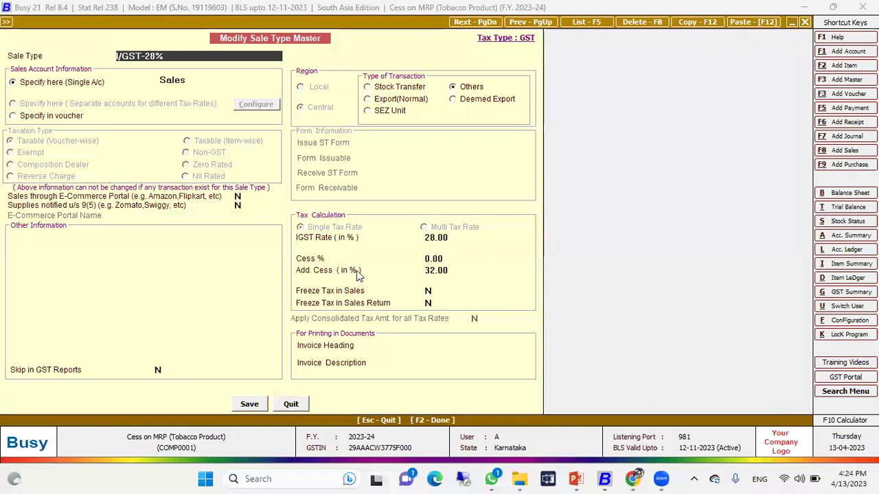
# Check the additional cess percentage of the I/GST-28% sale type and quit without saving
pyautogui.click(453, 272)
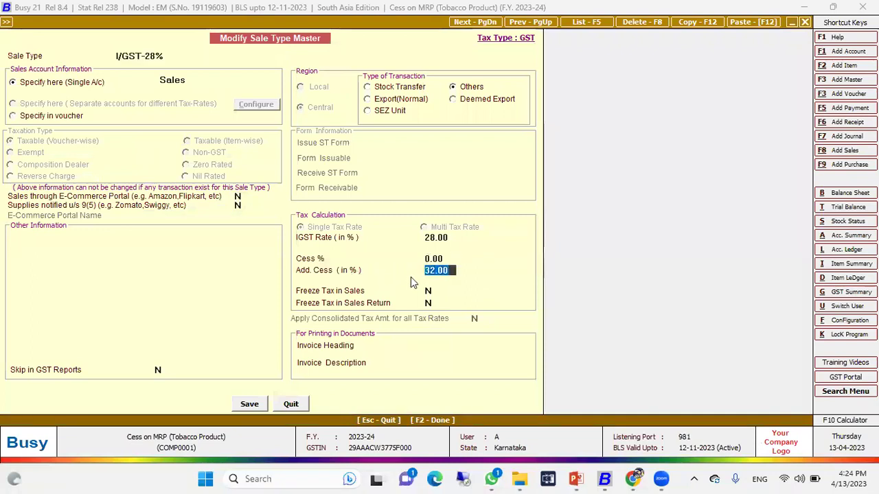
pyautogui.click(142, 56)
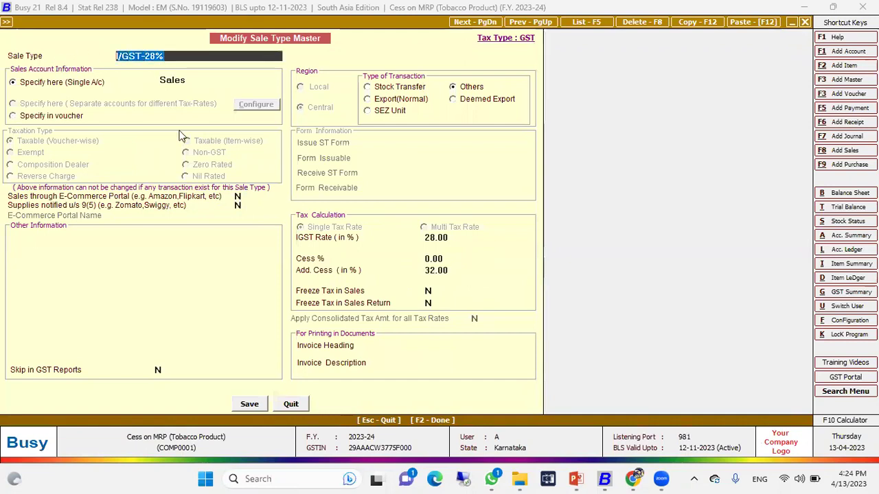
pyautogui.click(453, 270)
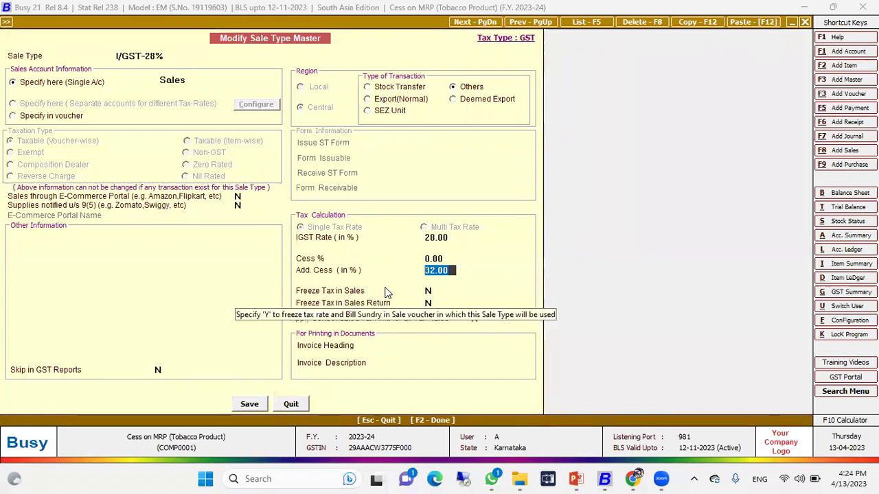
pyautogui.click(291, 405)
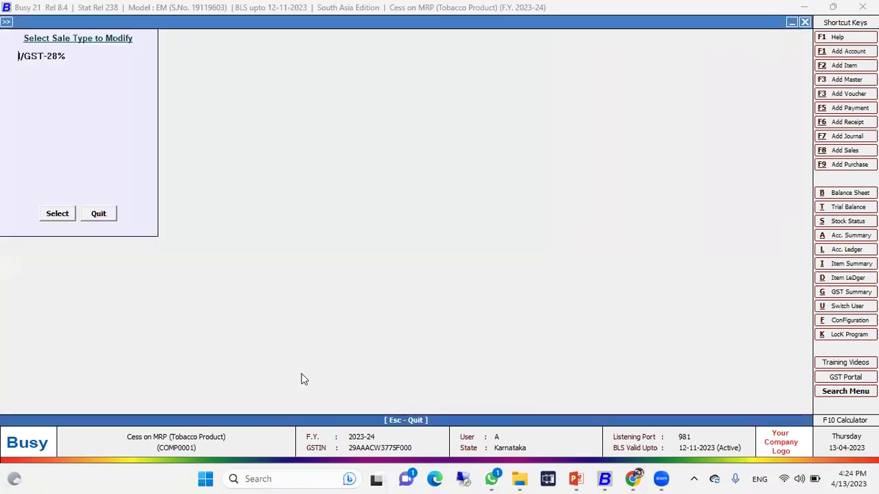
# Open the Central Multi Rate sale type, check its consolidated tax amount setting, and quit the sale type masters without saving
pyautogui.write('mu')
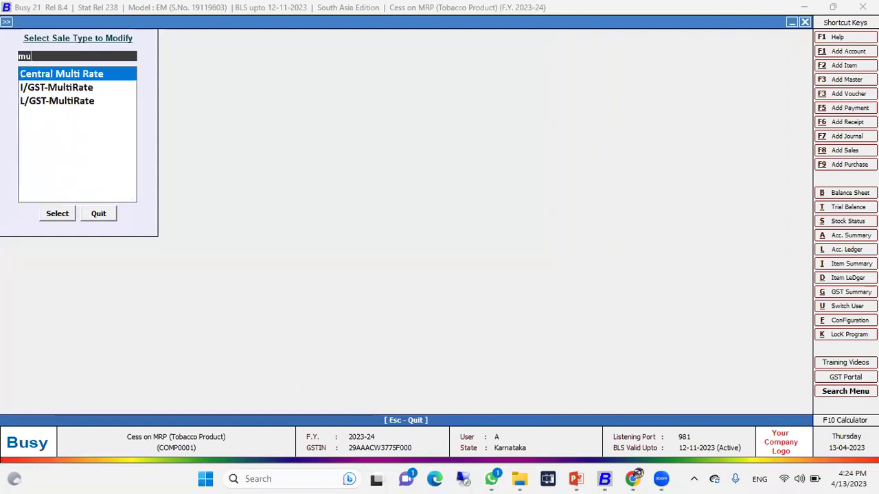
pyautogui.press('Down')
pyautogui.press('Up')
pyautogui.press('Return')
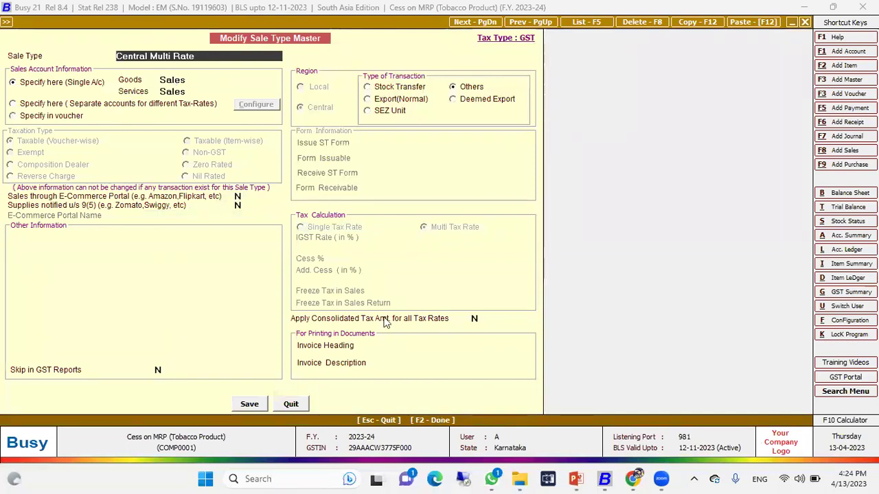
pyautogui.click(476, 318)
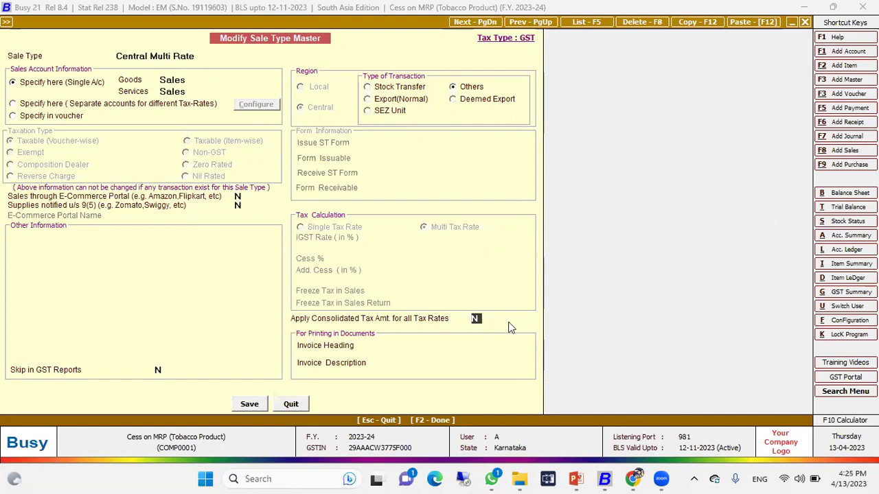
pyautogui.click(292, 404)
pyautogui.press('Escape')
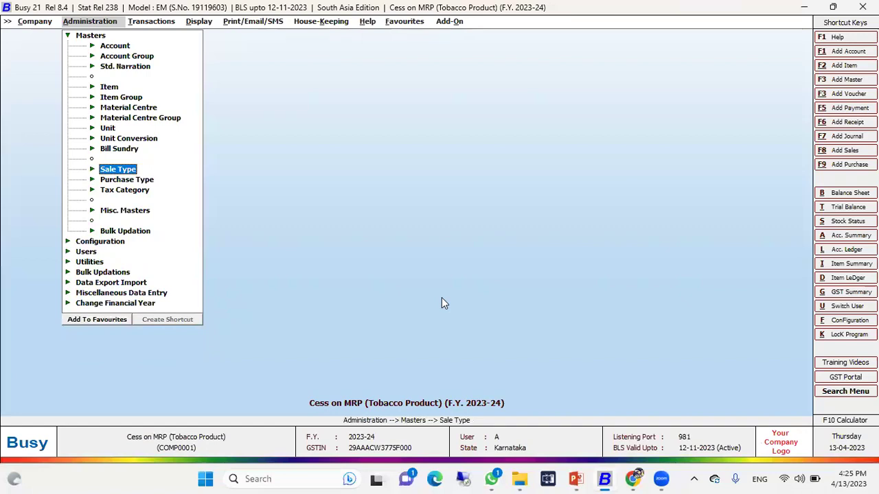
# Start a new sales voucher dated 13-04-2023 and set its sale type to I/GST-28%
pyautogui.press('Escape')
pyautogui.press('Right')
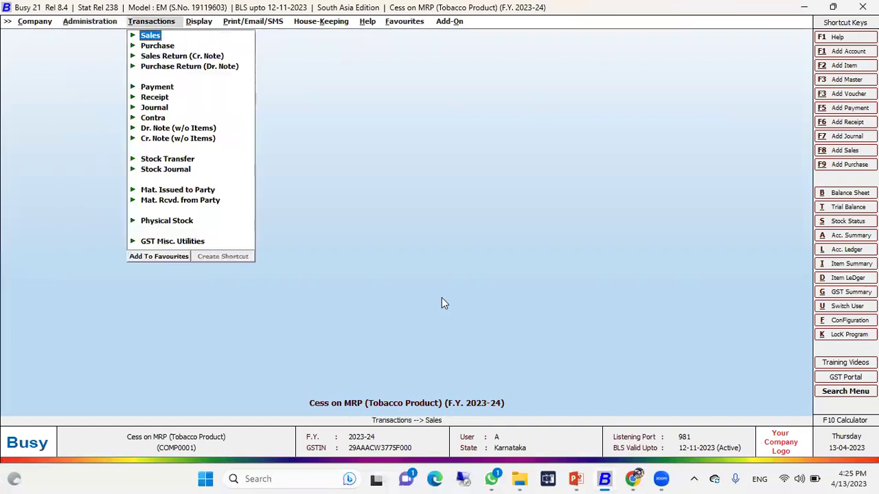
pyautogui.press('Return')
pyautogui.press('Return')
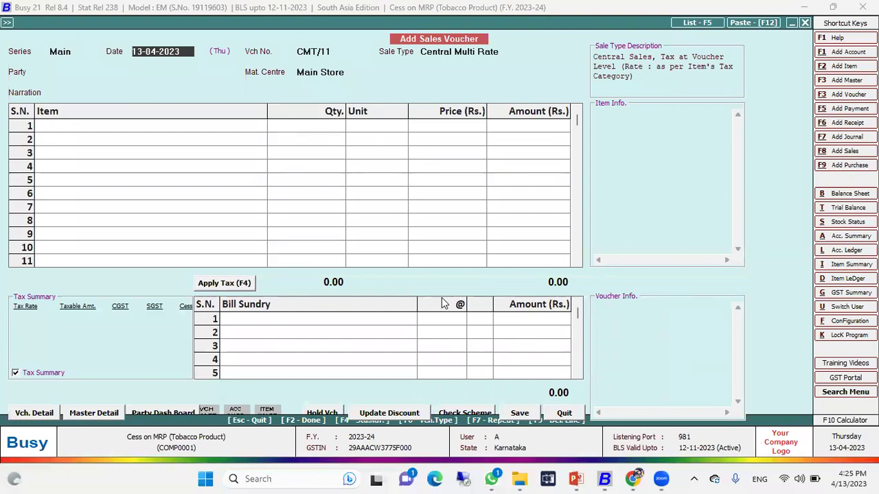
pyautogui.press('Return')
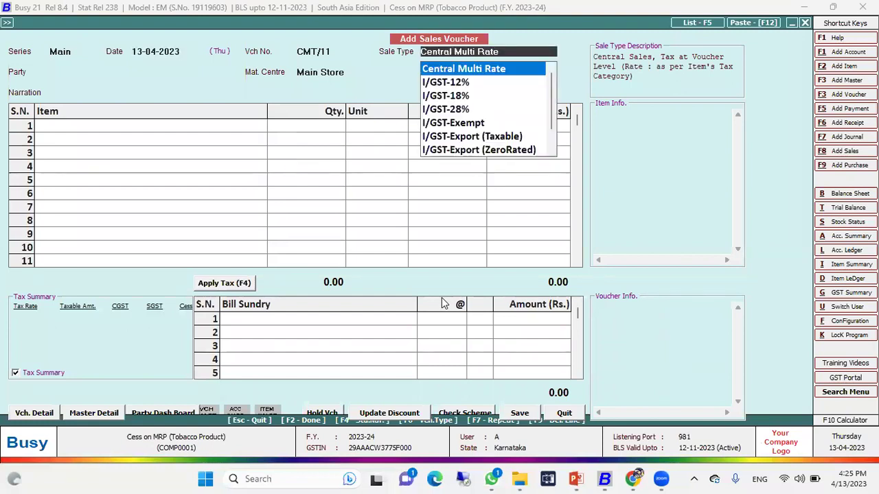
pyautogui.write('28')
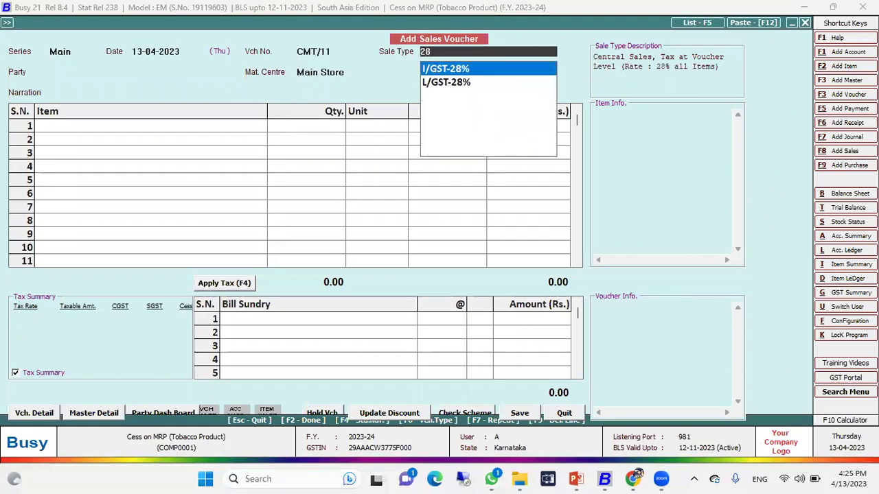
pyautogui.press('Return')
# Set the voucher's party to Busy Infotech Pvt. Ltd., accept its billing details, and keep Main Store as the material centre
pyautogui.write('busy')
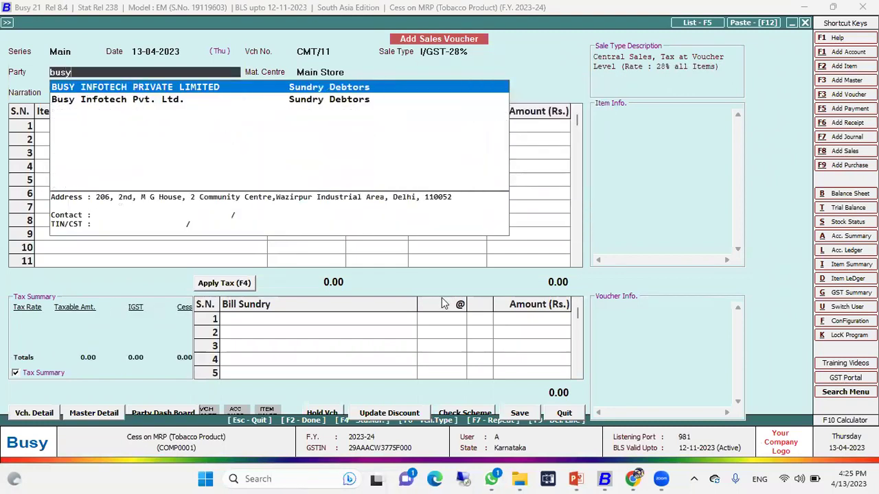
pyautogui.press('Down')
pyautogui.press('Return')
pyautogui.press('Return')
pyautogui.press('Return')
pyautogui.press('Return')
pyautogui.press('Return')
pyautogui.press('Return')
pyautogui.press('Return')
pyautogui.press('Return')
pyautogui.press('Return')
pyautogui.press('Return')
pyautogui.press('Return')
pyautogui.press('Return')
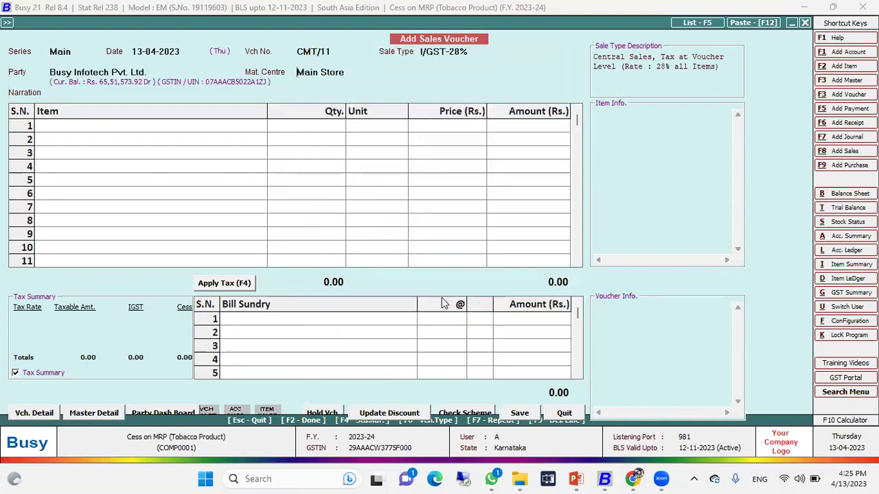
pyautogui.press('Return')
pyautogui.press('Return')
# Add Vimal Pan Masala as the first item with quantity 1 Nos, accepting the price of 8,013.00
pyautogui.write('vimal')
pyautogui.press('Down')
pyautogui.write('1')
pyautogui.press('Return')
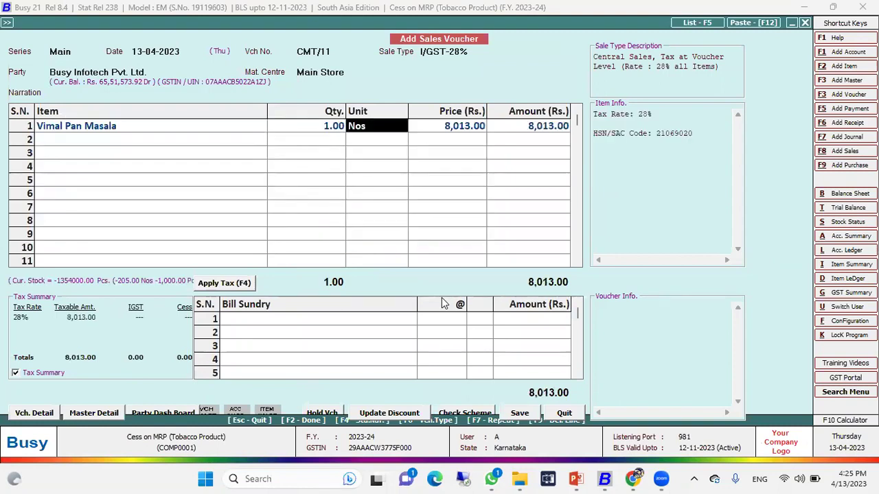
pyautogui.press('Return')
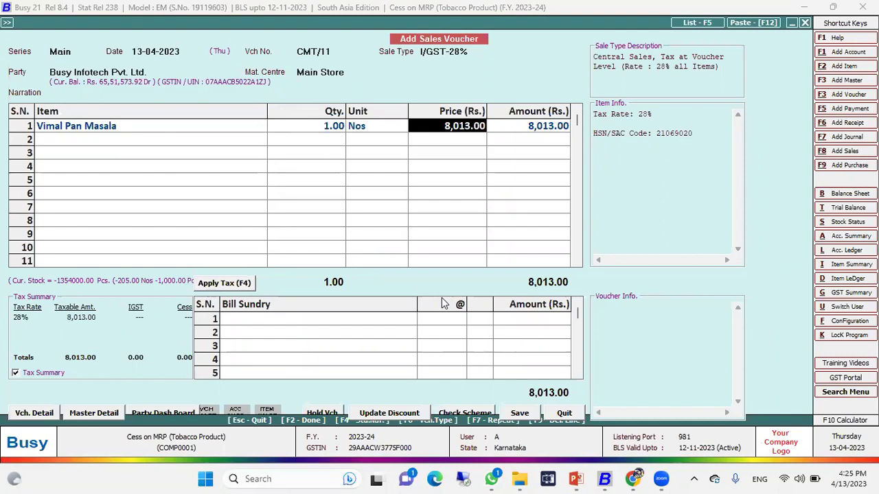
pyautogui.press('Return')
# Open the Vimal Pan Masala item master from its voucher line, check the packaging unit's sales price, and save the master
pyautogui.press('Up')
pyautogui.press('Up')
pyautogui.press('Up')
pyautogui.press('Up')
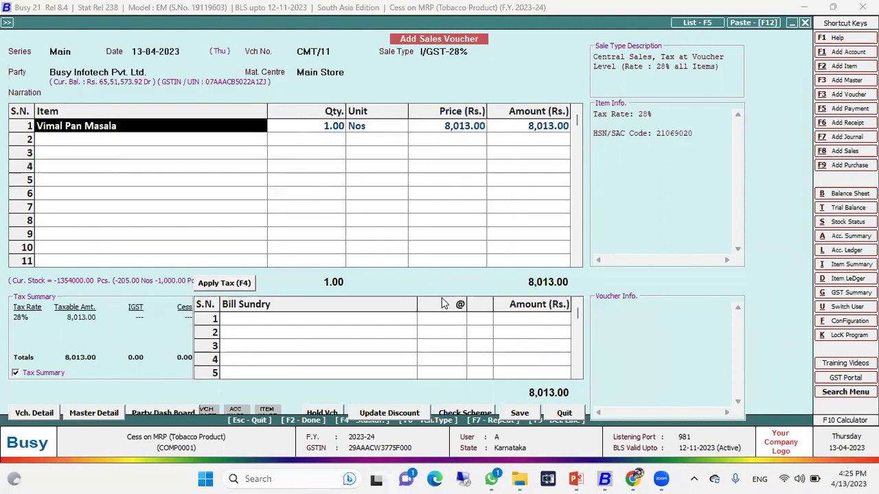
pyautogui.hotkey('ctrl', 'Return')
pyautogui.click(110, 312)
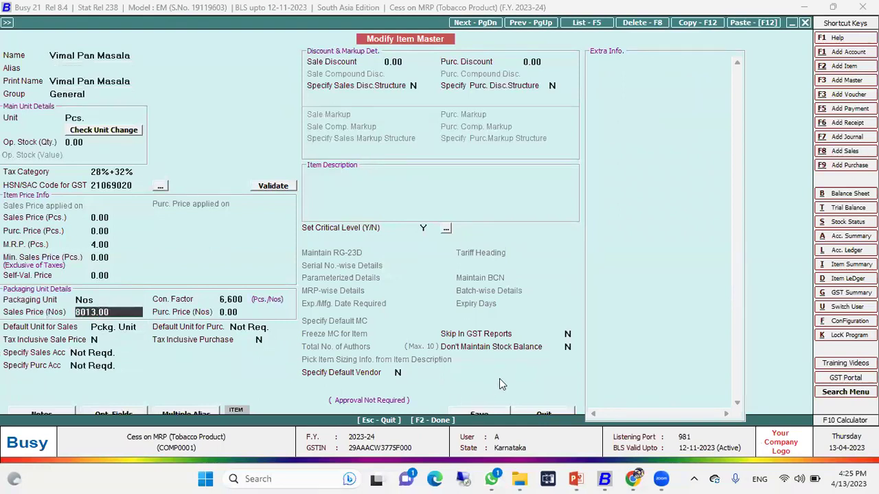
pyautogui.press('F2')
# Finish the item entries and apply tax to fill in the voucher's bill sundries
pyautogui.press('Return')
pyautogui.press('Return')
pyautogui.press('Return')
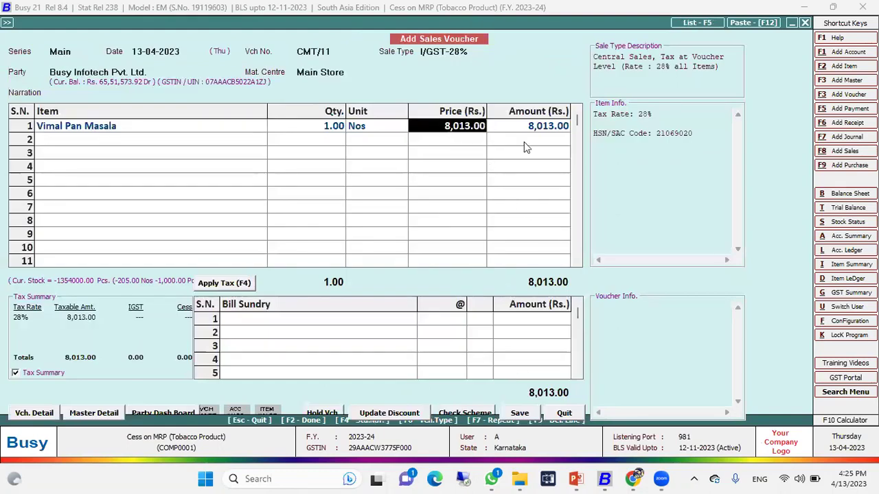
pyautogui.press('Return')
pyautogui.press('Return')
pyautogui.press('Return')
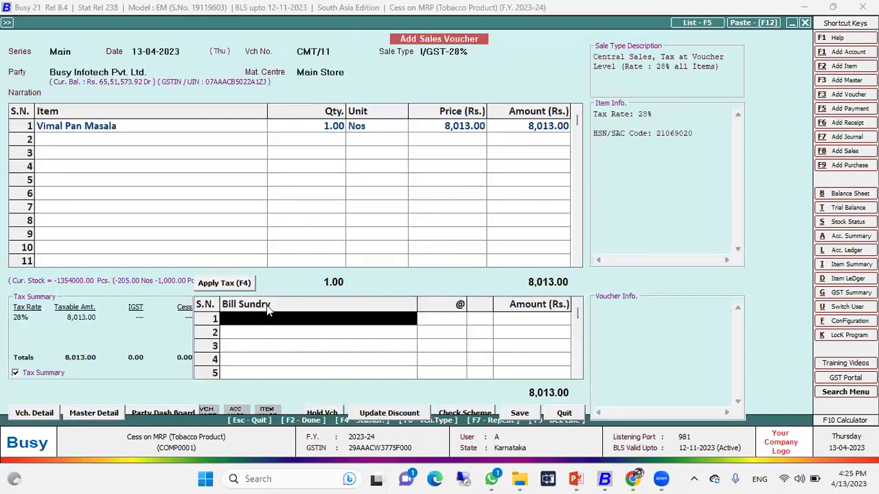
pyautogui.click(227, 284)
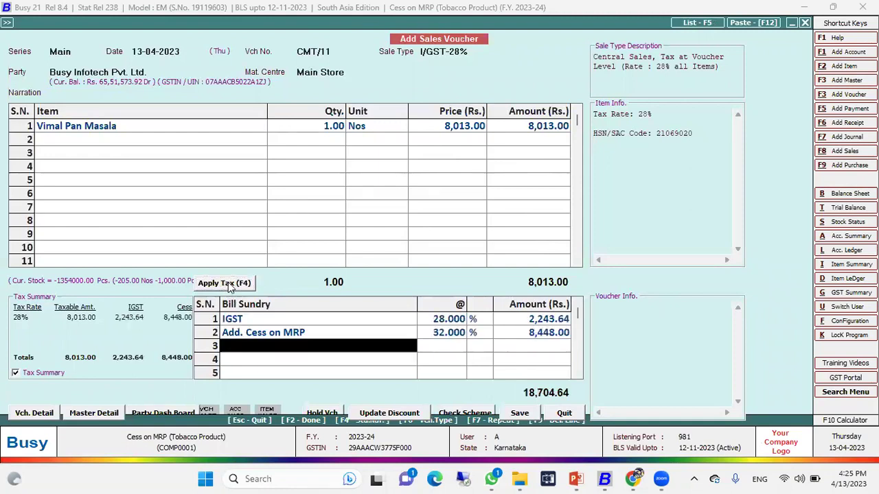
# Examine the rate and amount of the IGST and Add. Cess on MRP bill sundries
pyautogui.click(256, 318)
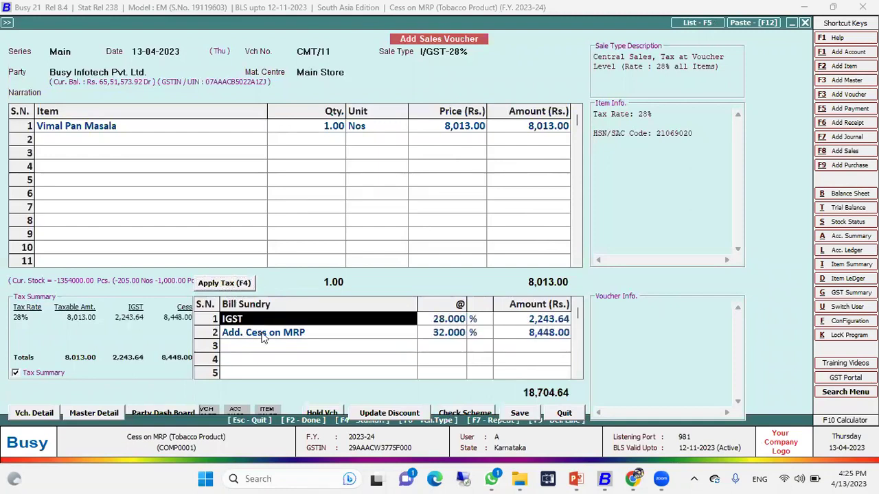
pyautogui.click(267, 338)
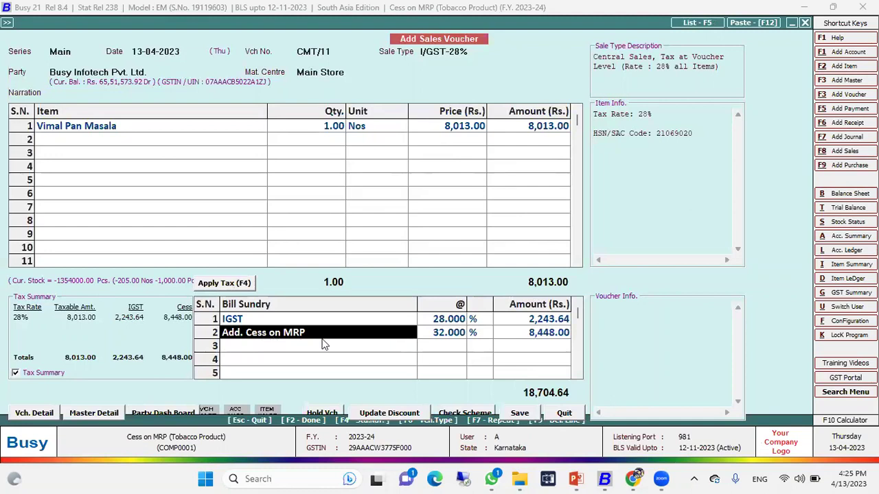
pyautogui.press('Return')
pyautogui.press('Return')
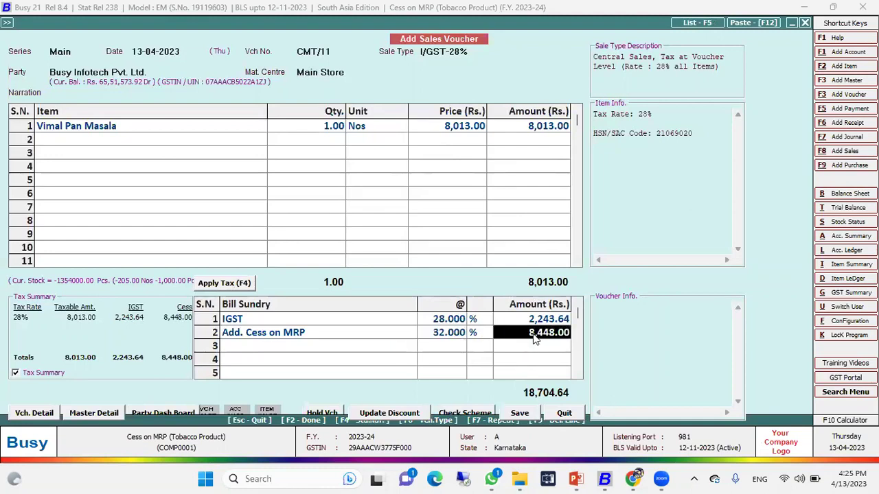
pyautogui.press('Up')
pyautogui.click(442, 334)
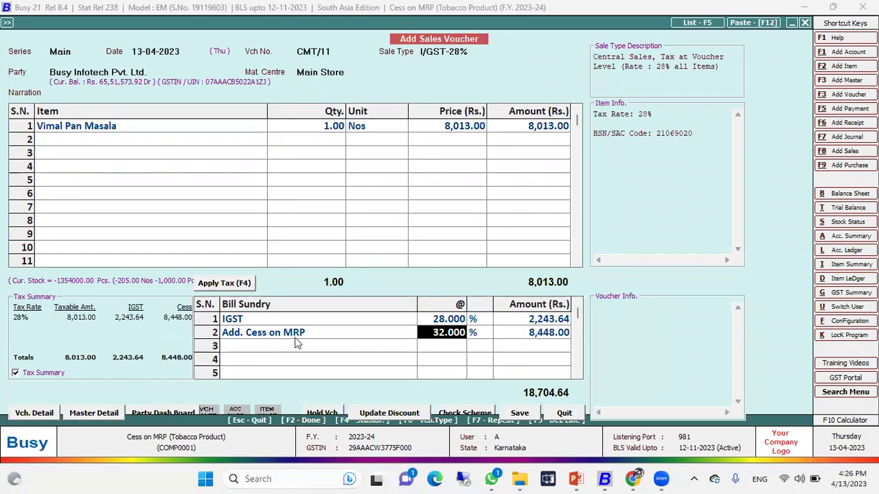
# Save the voucher and enter its transport details with transport SELF and GR/RR number 765761231, accepting the remaining defaults and e-invoice requirement
pyautogui.click(520, 414)
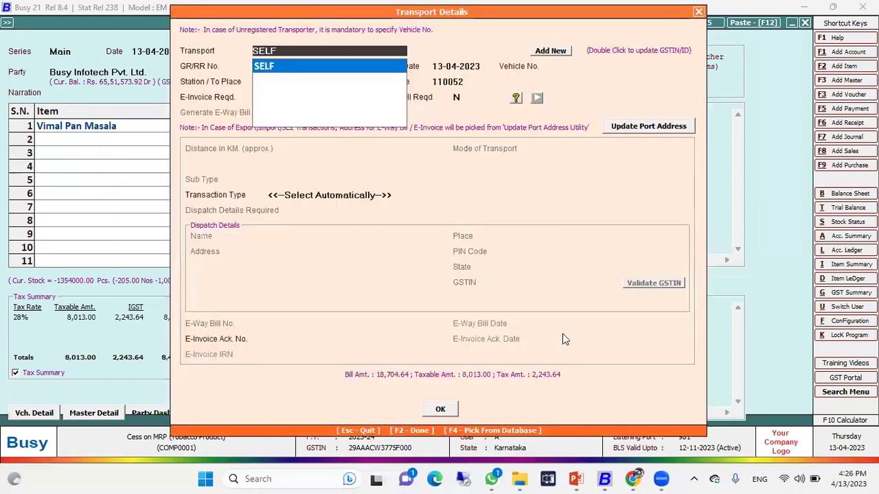
pyautogui.press('Return')
pyautogui.press('Return')
pyautogui.press('Up')
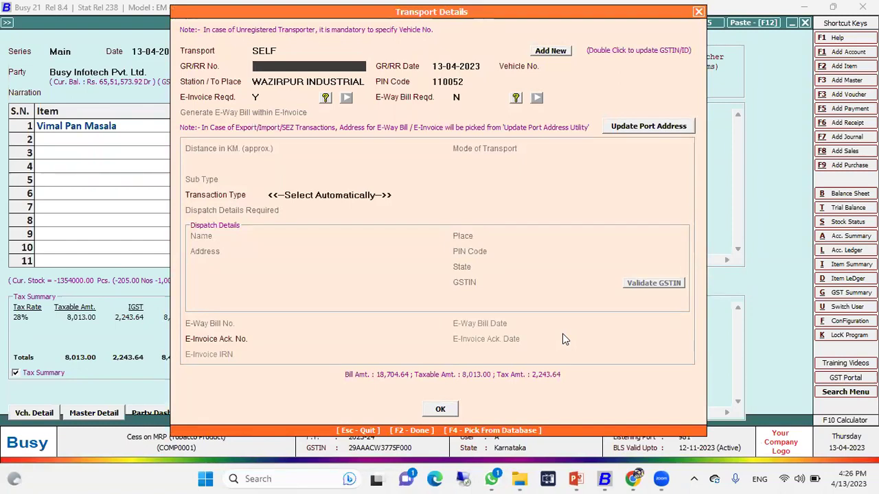
pyautogui.write('765761231')
pyautogui.press('Return')
pyautogui.press('Return')
pyautogui.press('Return')
pyautogui.press('Return')
pyautogui.press('Return')
pyautogui.press('Return')
pyautogui.press('Return')
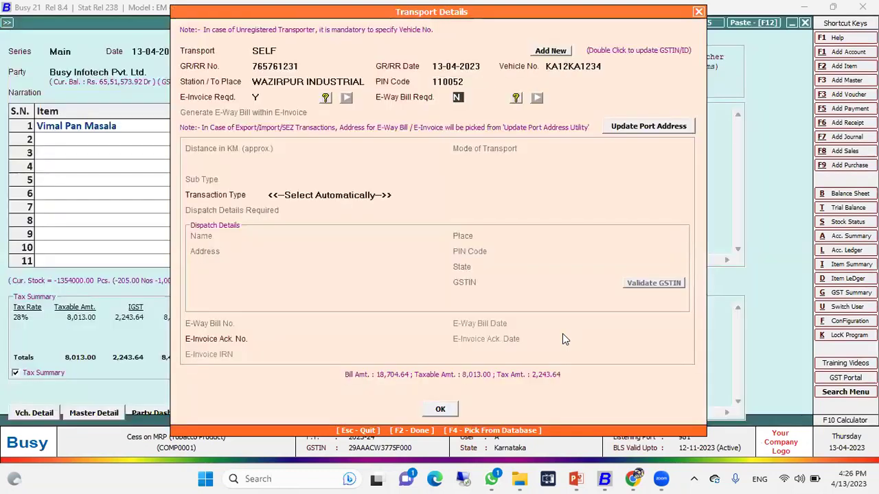
# Set the e-way bill as required, keep it separate from the e-invoice, and confirm the transport details with distance 2165 km by Road
pyautogui.press('y')
pyautogui.press('Return')
pyautogui.press('Return')
pyautogui.press('Return')
pyautogui.press('Return')
pyautogui.press('Return')
pyautogui.press('Return')
pyautogui.press('Return')
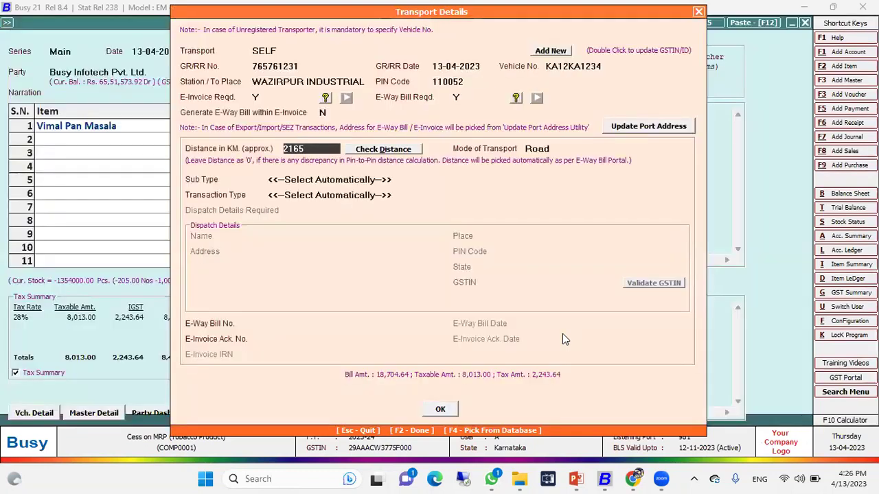
pyautogui.press('Return')
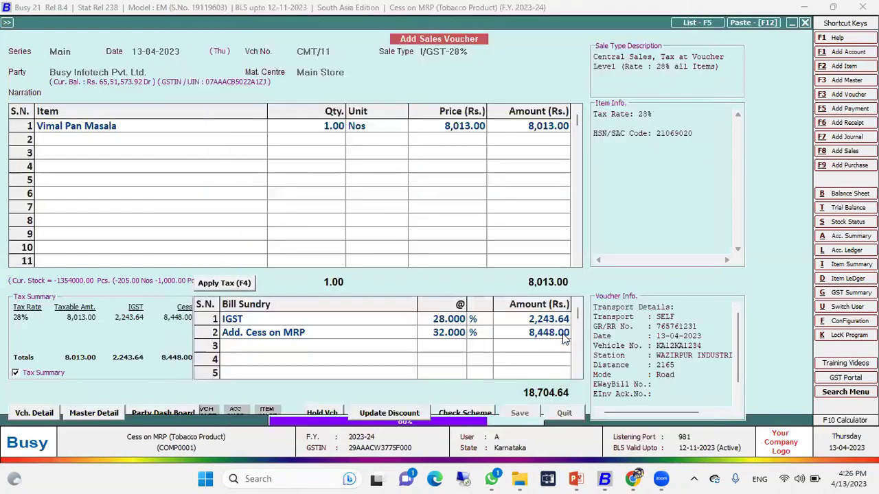
# Start automatic e-way bill generation for voucher CMT/11 with the default options and check it for possible errors
pyautogui.press('Return')
pyautogui.press('Return')
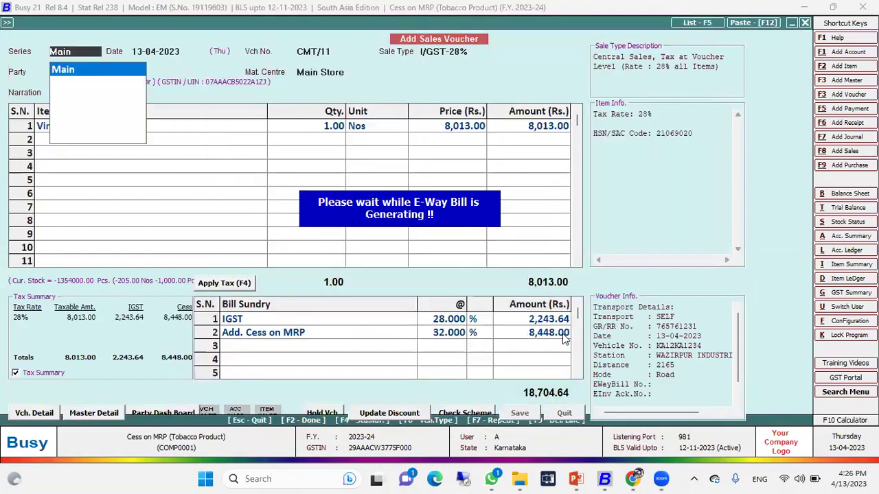
pyautogui.press('Return')
pyautogui.press('Return')
pyautogui.press('Return')
pyautogui.press('Return')
pyautogui.press('Return')
pyautogui.press('Return')
pyautogui.press('Return')
pyautogui.press('Return')
pyautogui.press('Return')
pyautogui.press('Return')
# Close the invalid entries report, generate the e-way bill, and open its PDF
pyautogui.press('Escape')
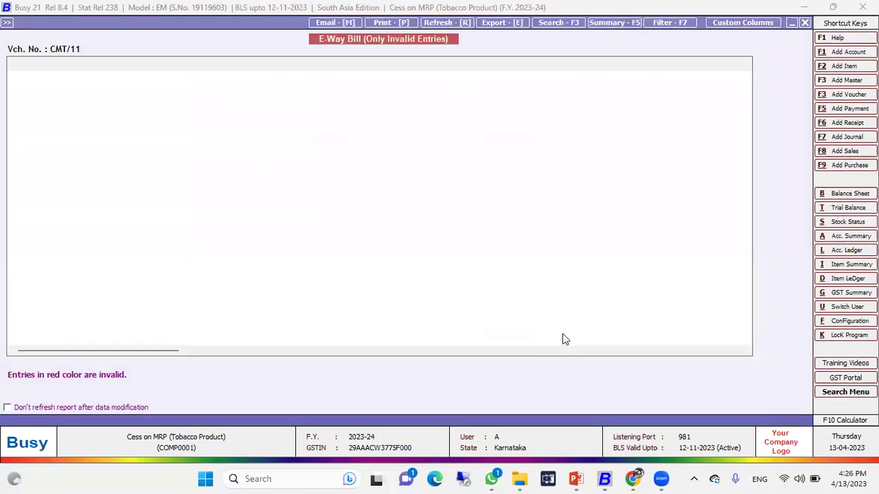
pyautogui.press('Escape')
pyautogui.press('Right')
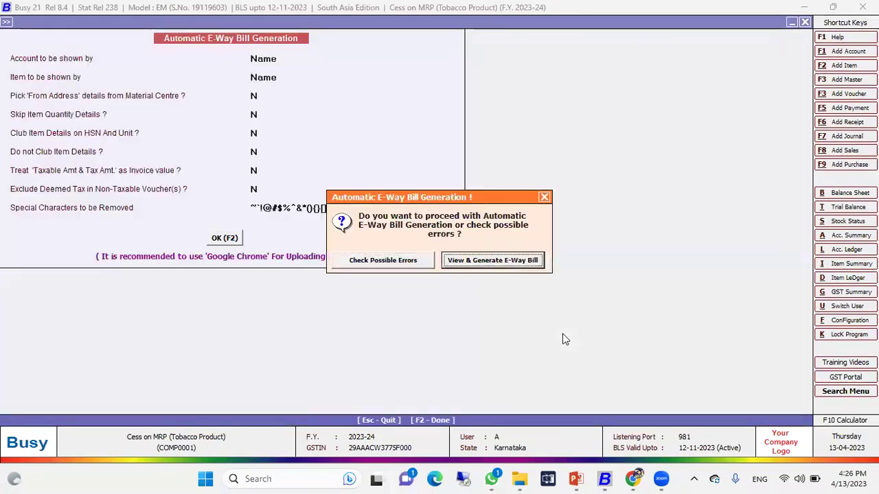
pyautogui.press('Return')
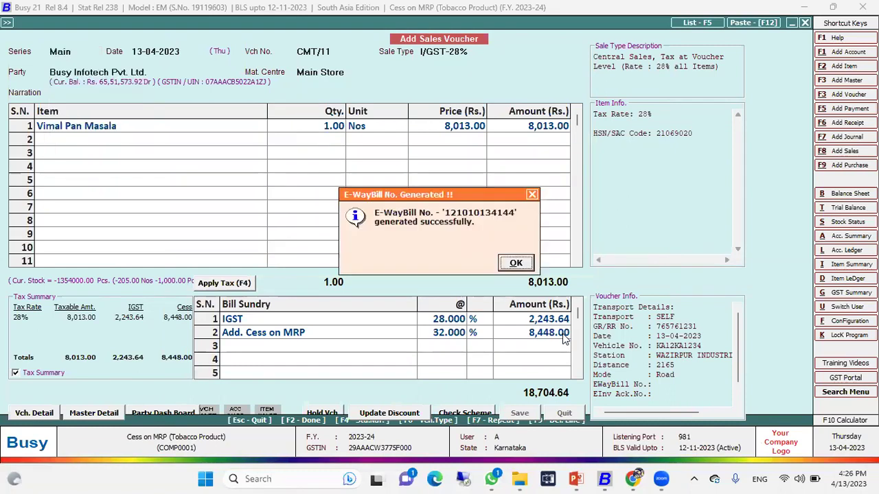
pyautogui.press('Return')
pyautogui.press('Return')
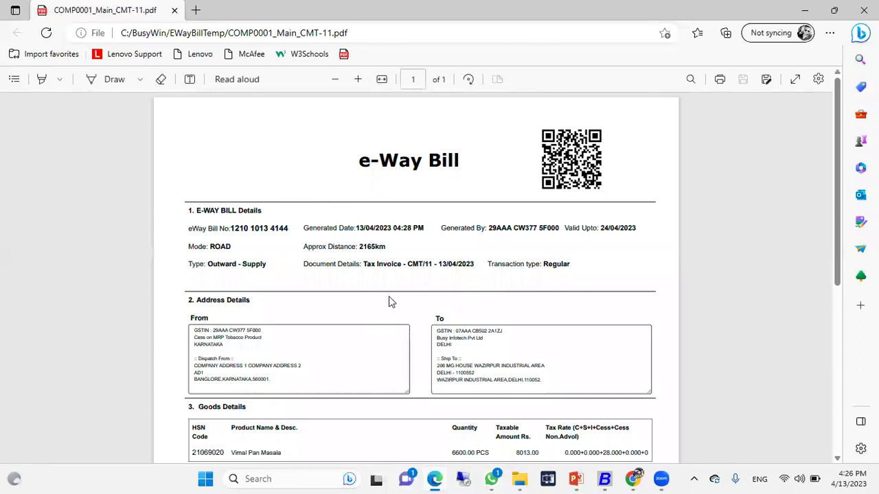
# Examine the cess non-advol amount in the e-way bill PDF's goods details and close the document
pyautogui.scroll(-3, 481, 257)
pyautogui.scroll(-1, 499, 254)
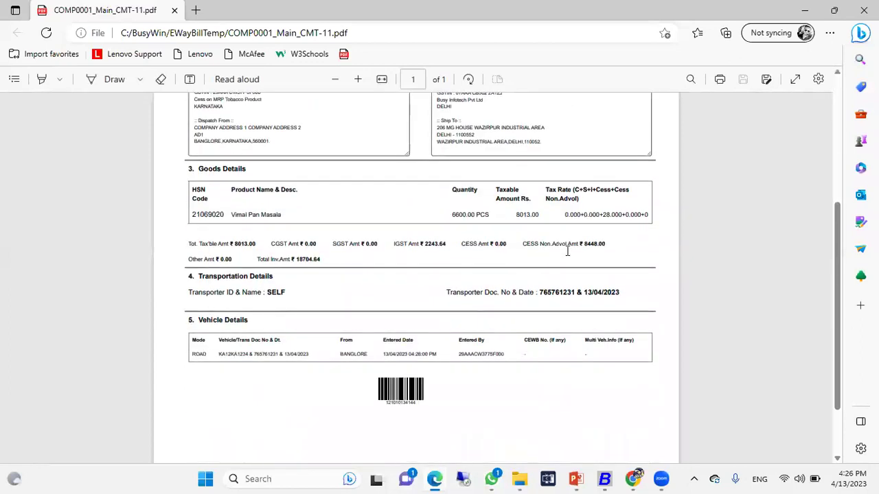
pyautogui.moveTo(583, 243); pyautogui.dragTo(610, 249)
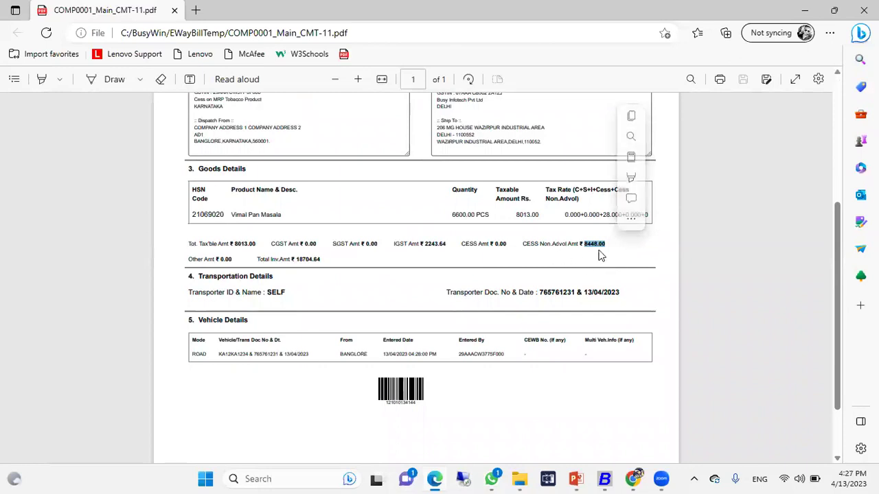
pyautogui.scroll(4, 630, 279)
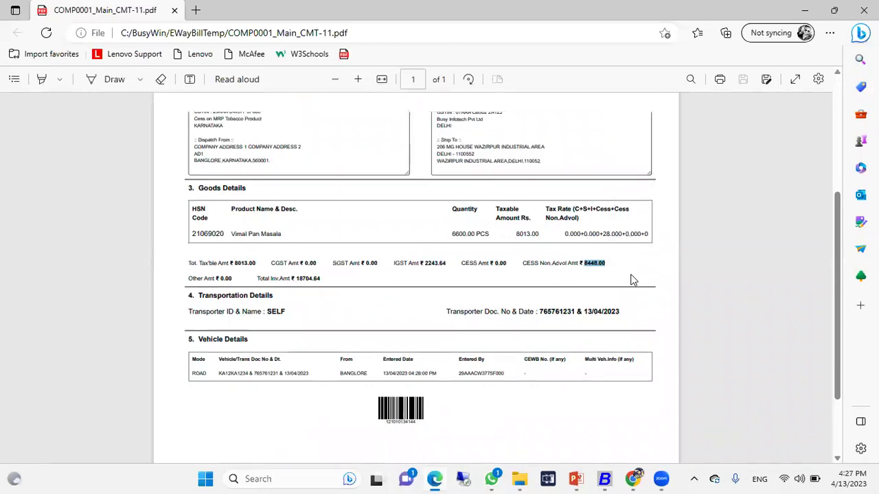
pyautogui.scroll(-5, 501, 285)
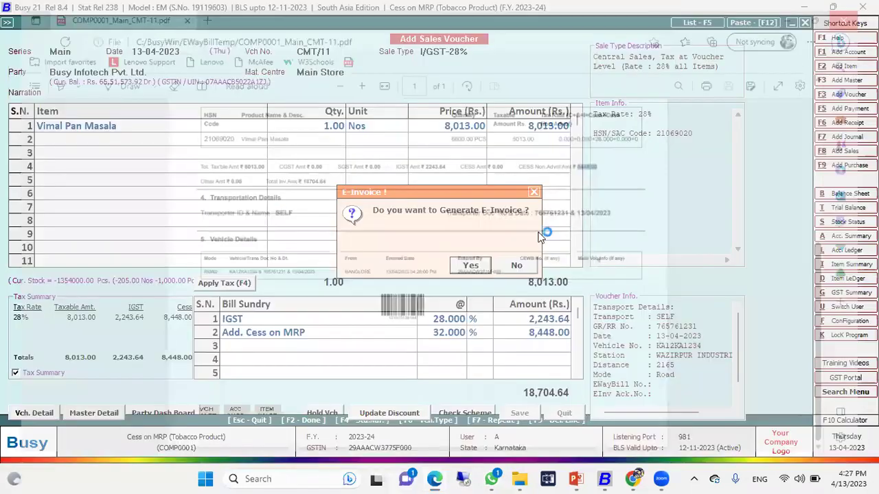
pyautogui.hotkey('alt', 'F4')
# Start automatic e-invoice generation for voucher CMT/11 with the default options and check it for possible errors
pyautogui.click(478, 264)
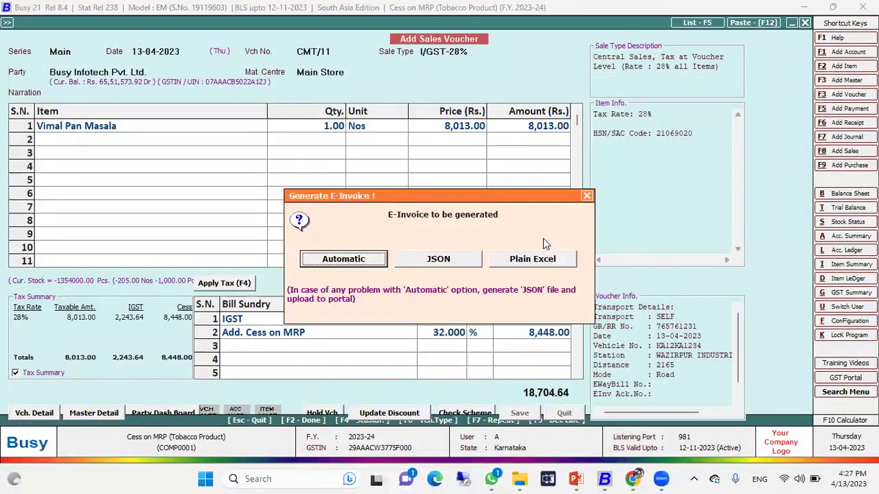
pyautogui.press('Return')
pyautogui.press('Return')
pyautogui.press('Return')
pyautogui.press('Return')
pyautogui.press('Return')
pyautogui.press('Return')
pyautogui.press('Return')
pyautogui.press('Return')
pyautogui.press('Return')
pyautogui.press('Return')
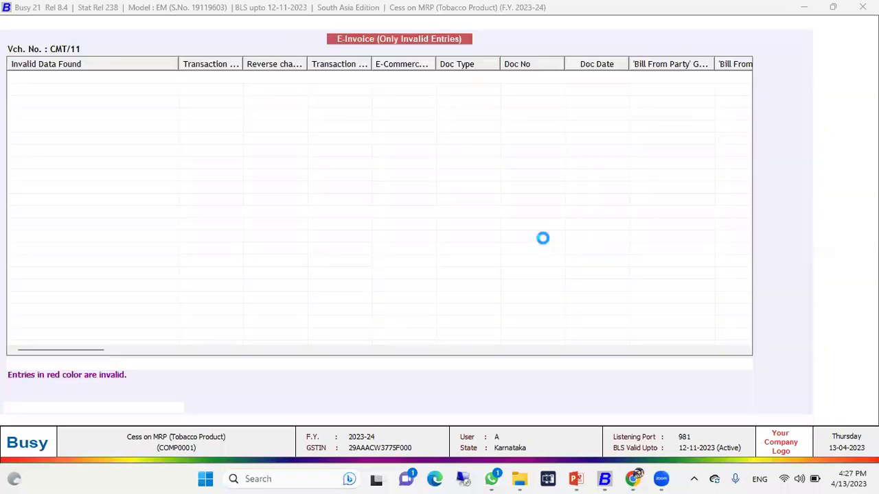
# Close the invalid entries report, generate the e-invoice for voucher CMT/11, and open its PDF
pyautogui.press('Escape')
pyautogui.press('Right')
pyautogui.press('Return')
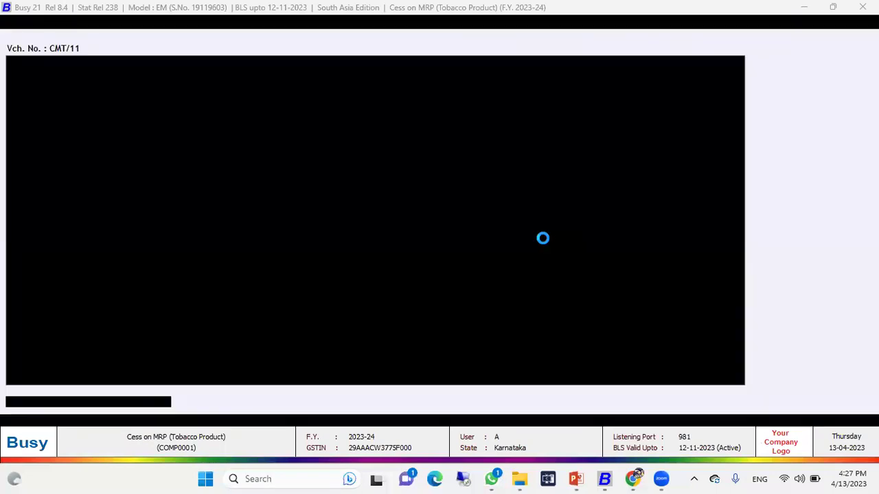
pyautogui.press('Return')
pyautogui.press('Return')
pyautogui.press('Return')
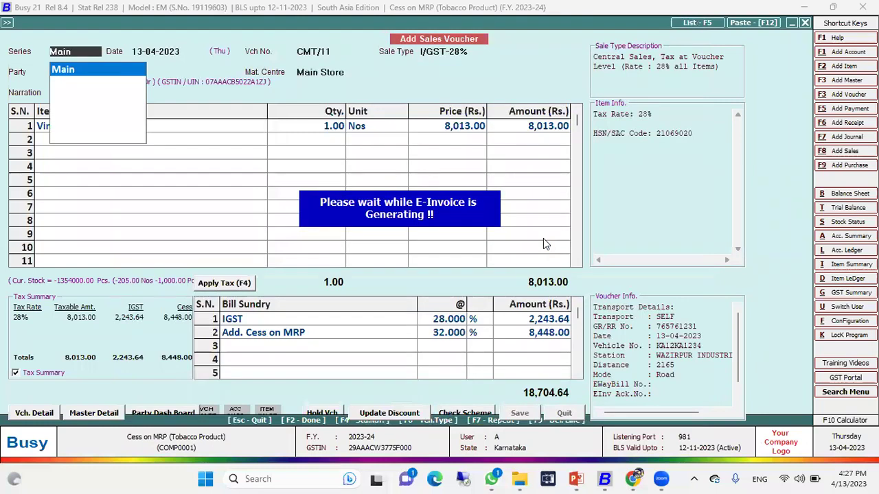
pyautogui.press('Return')
pyautogui.press('Return')
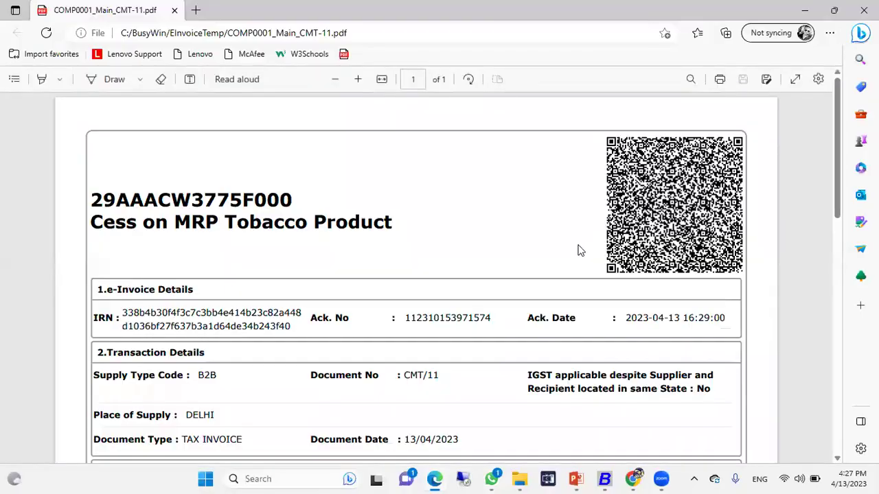
# Examine the cess non-advol amount in the e-invoice PDF's details of goods
pyautogui.scroll(-6, 576, 248)
pyautogui.scroll(1, 611, 239)
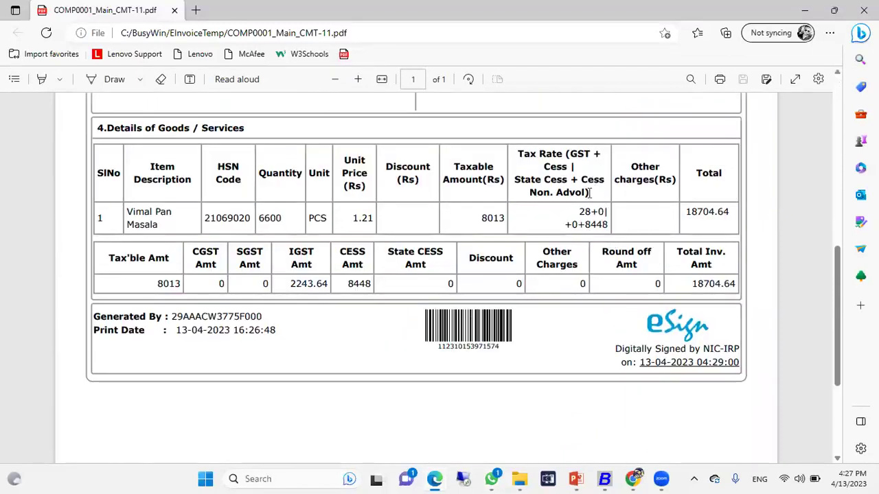
pyautogui.moveTo(585, 224); pyautogui.dragTo(635, 211)
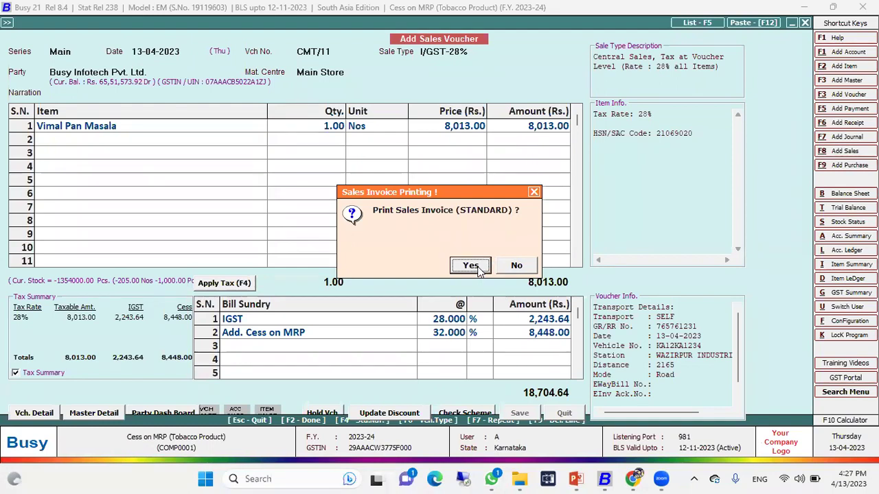
# Preview the sales invoice in the STANDARD format, check its IGST and additional cess on MRP lines, and close the preview
pyautogui.click(471, 265)
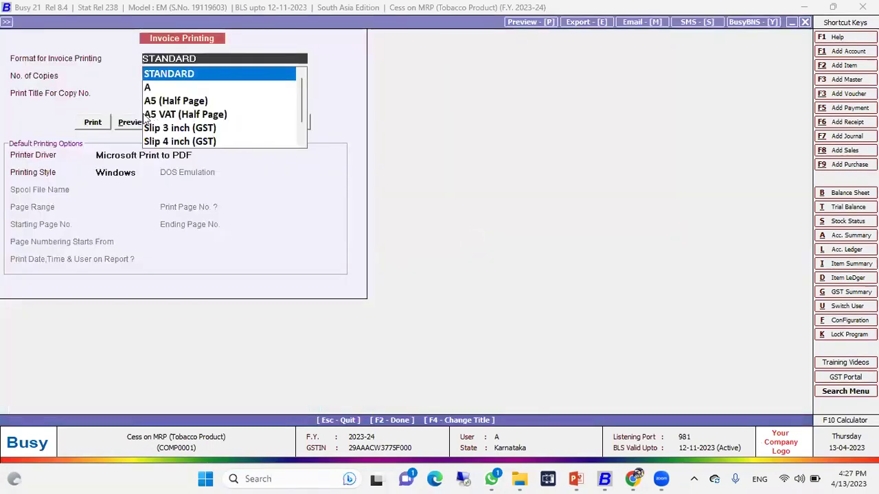
pyautogui.click(129, 122)
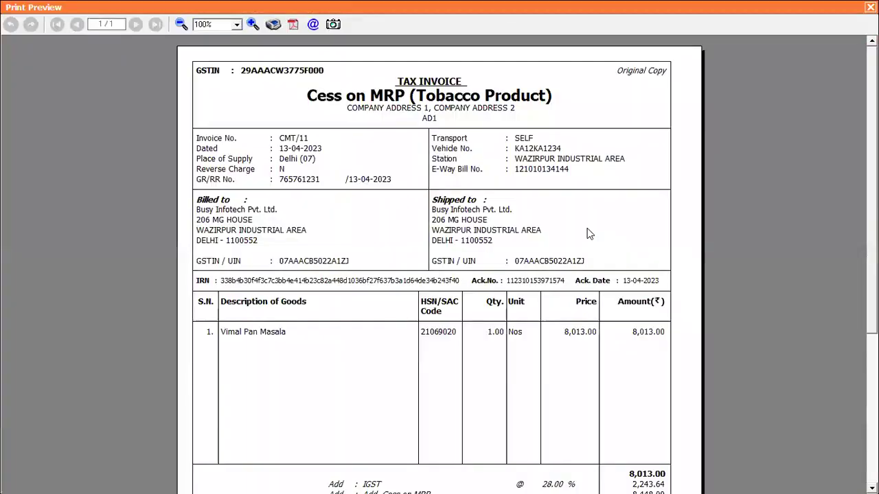
pyautogui.scroll(-4, 607, 235)
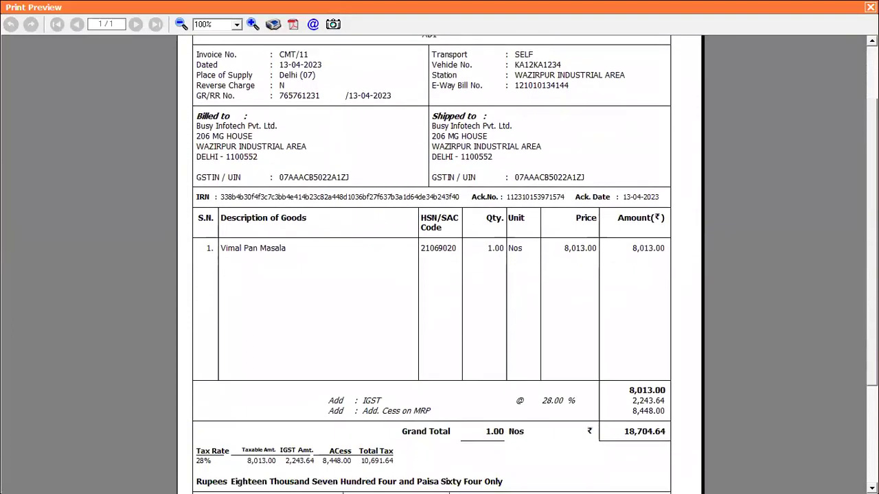
pyautogui.scroll(-1, 748, 322)
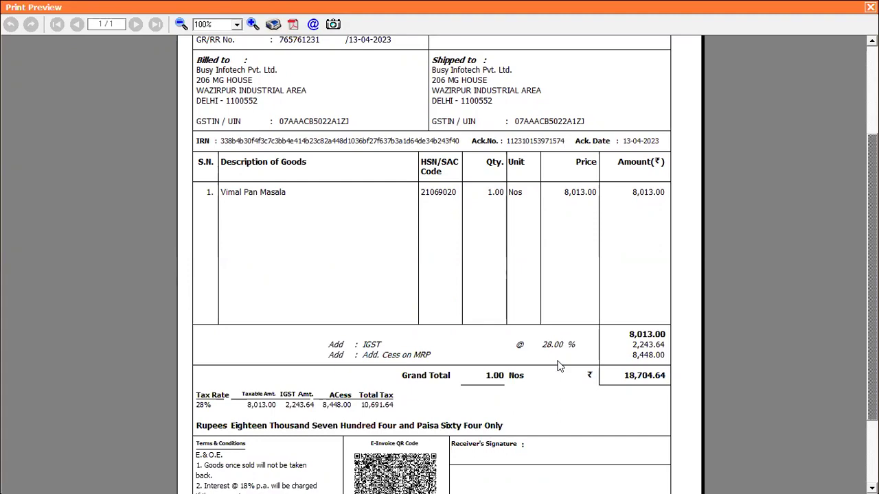
pyautogui.click(870, 6)
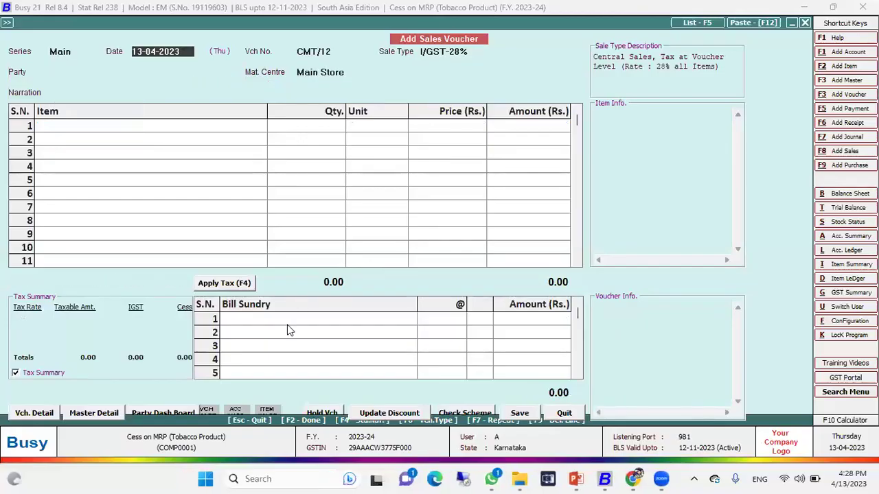
# Keep the date 13-04-2023 for the new sales voucher and open the sale type choices
pyautogui.press('Escape')
pyautogui.press('Return')
pyautogui.press('Return')
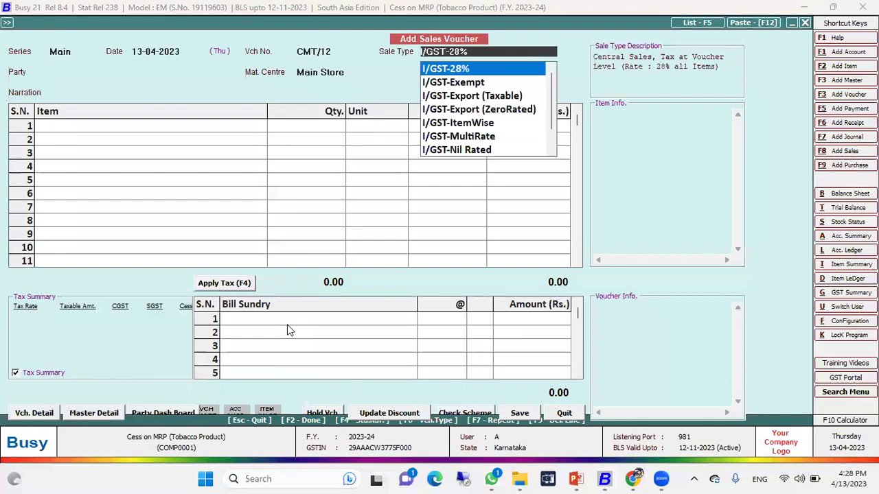